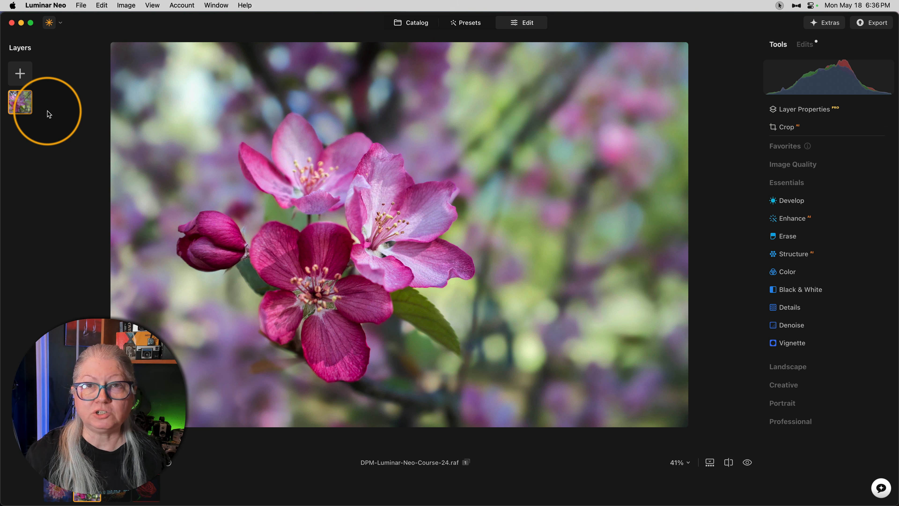
- Duplicate the flower photo layer and shrink the copy slightly, centring it so a thin, even margin of the original surrounds it
right_click(20, 106)
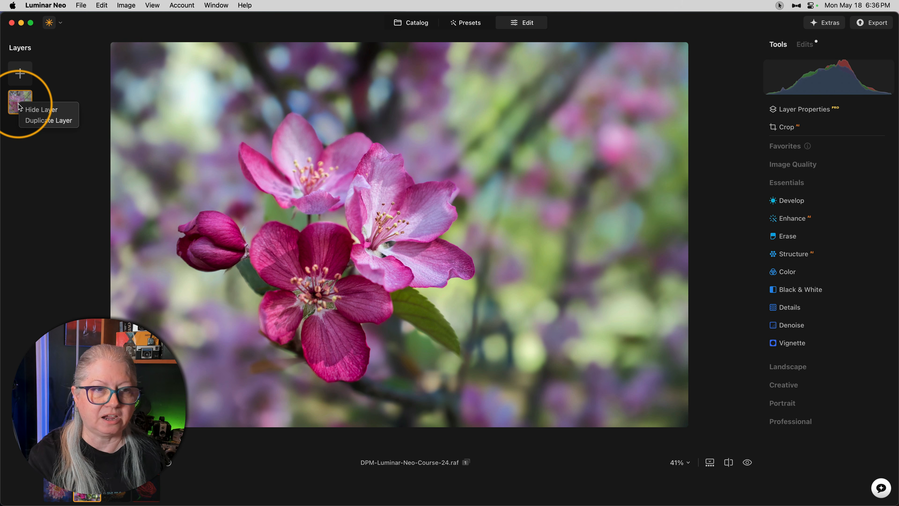
click(49, 121)
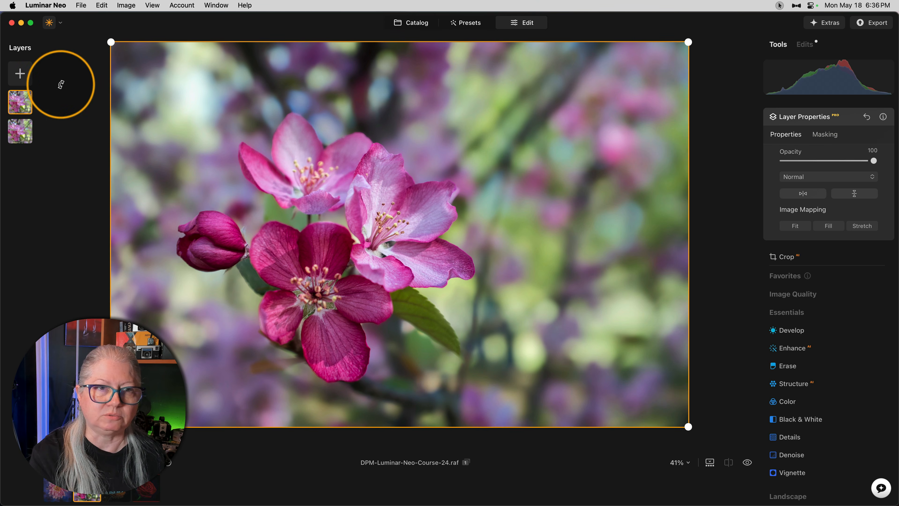
drag(111, 42, 126, 54)
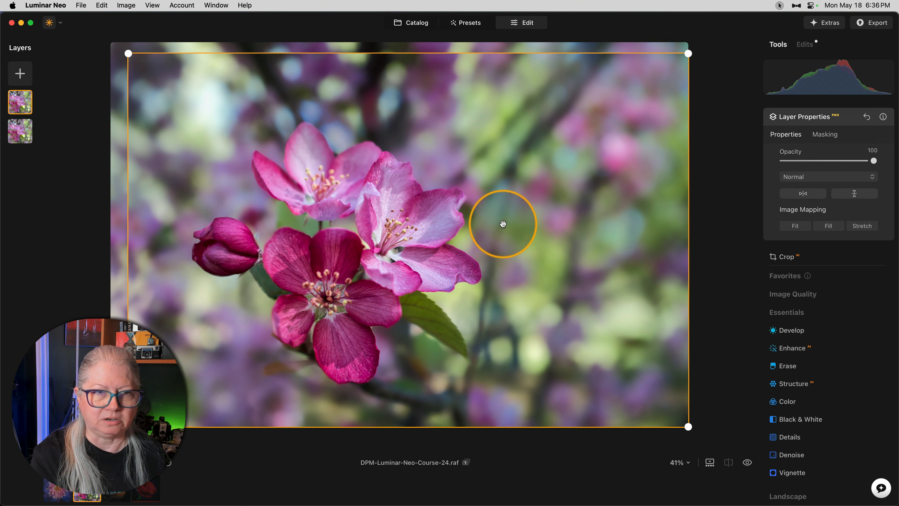
drag(500, 221, 493, 219)
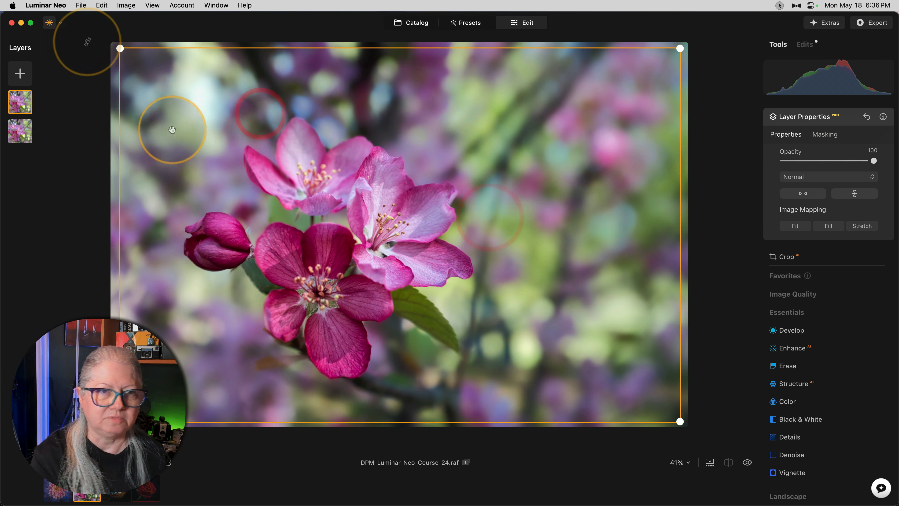
drag(120, 49, 130, 55)
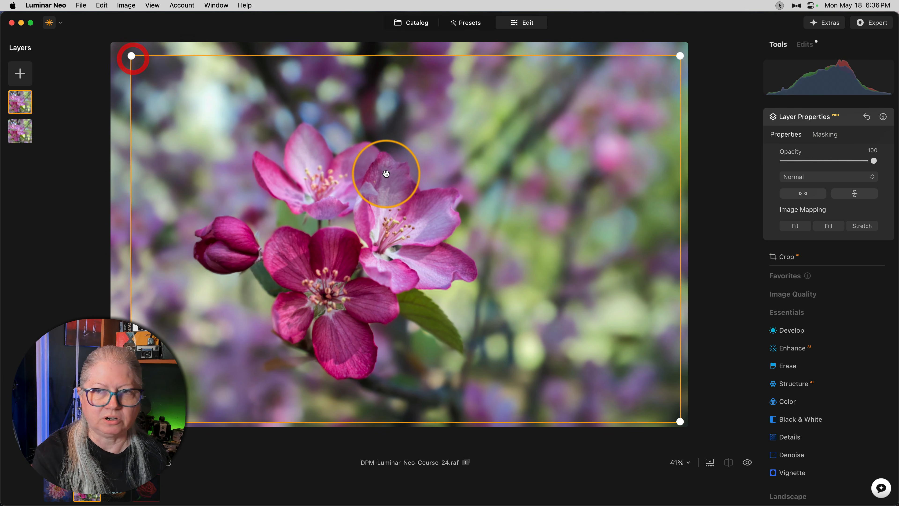
drag(385, 174, 379, 169)
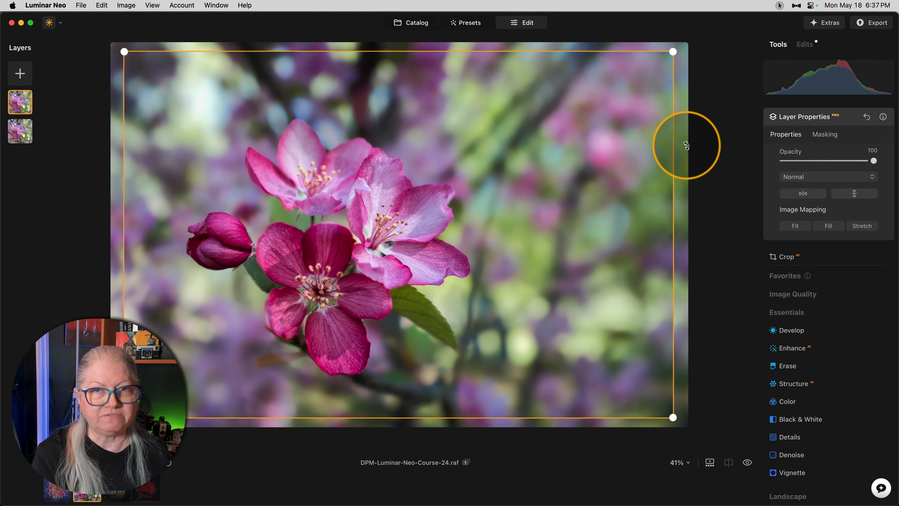
click(845, 121)
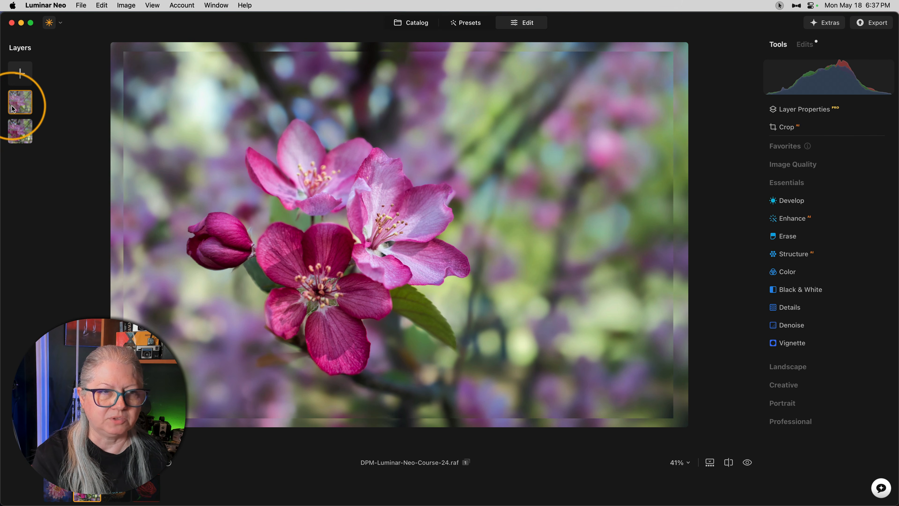
- Hide the shrunken top layer and select the original layer beneath it
right_click(20, 96)
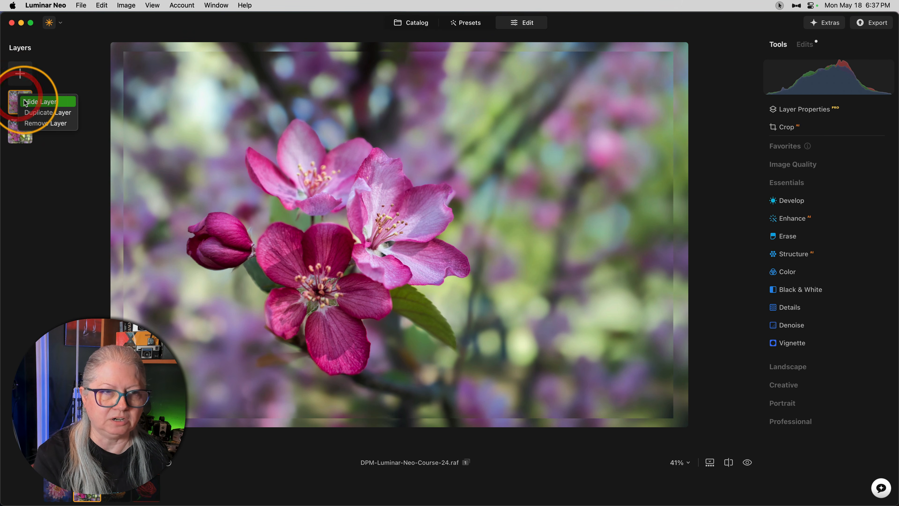
click(34, 102)
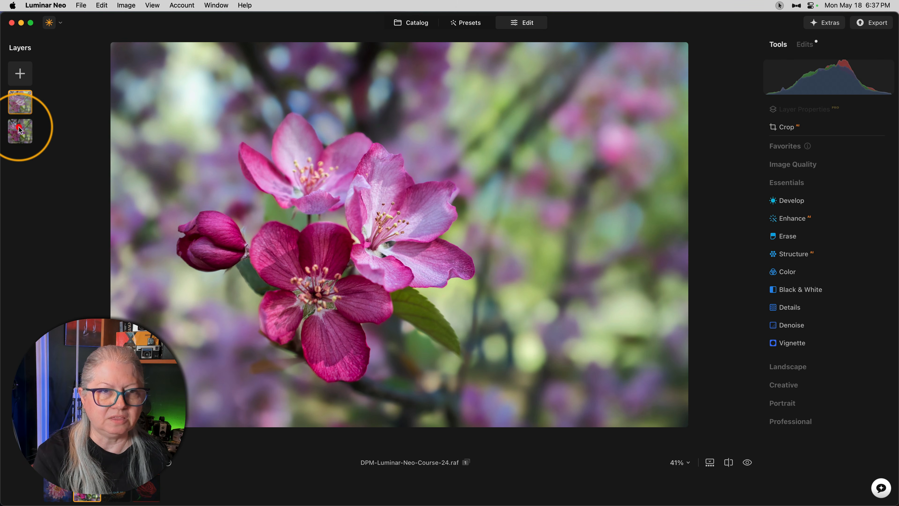
click(20, 131)
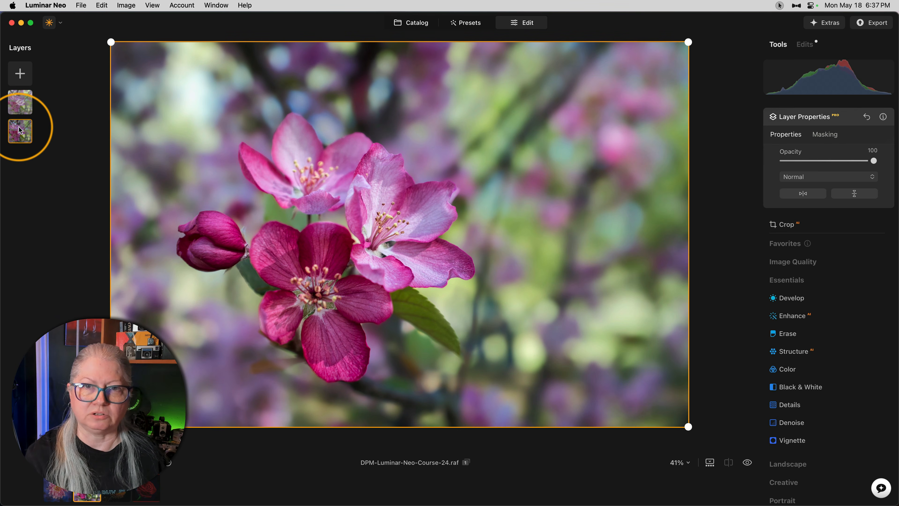
click(839, 122)
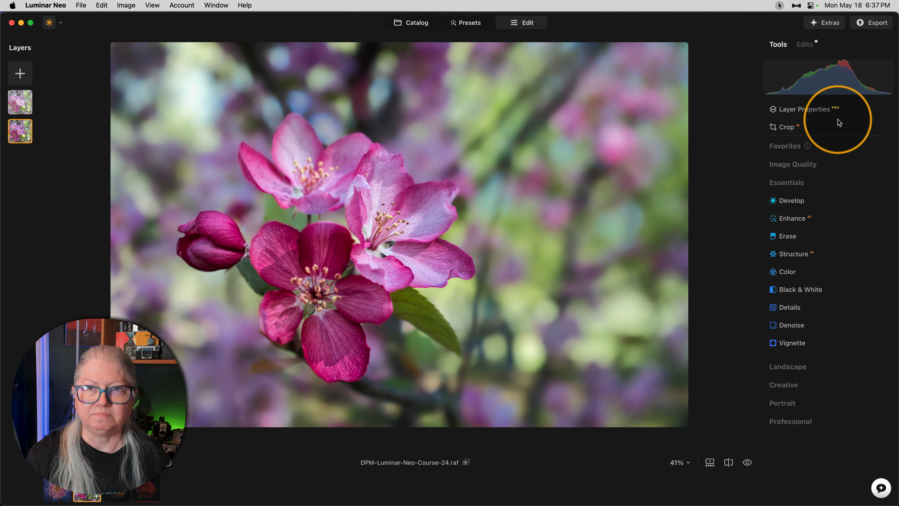
- In Develop, move the white point of the bottom layer's curve almost all the way to the black end
click(786, 201)
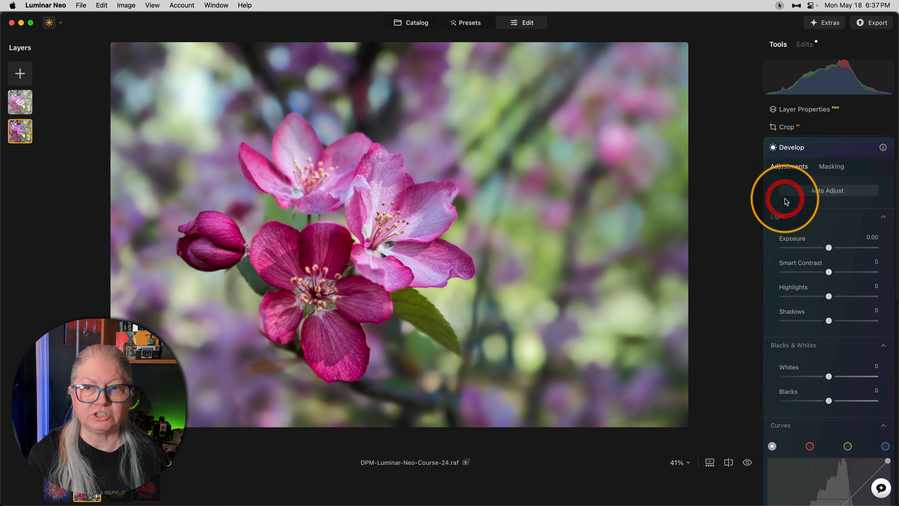
scroll(786, 201, down, 6)
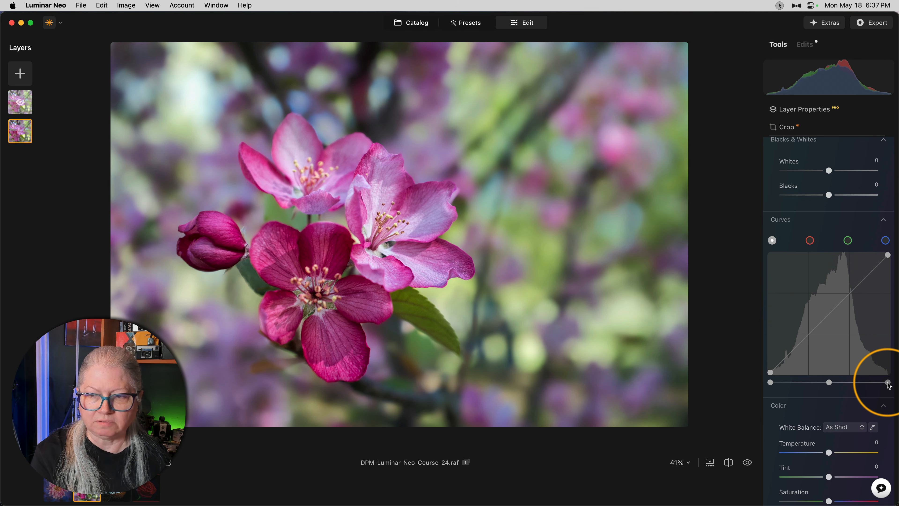
drag(888, 383, 773, 381)
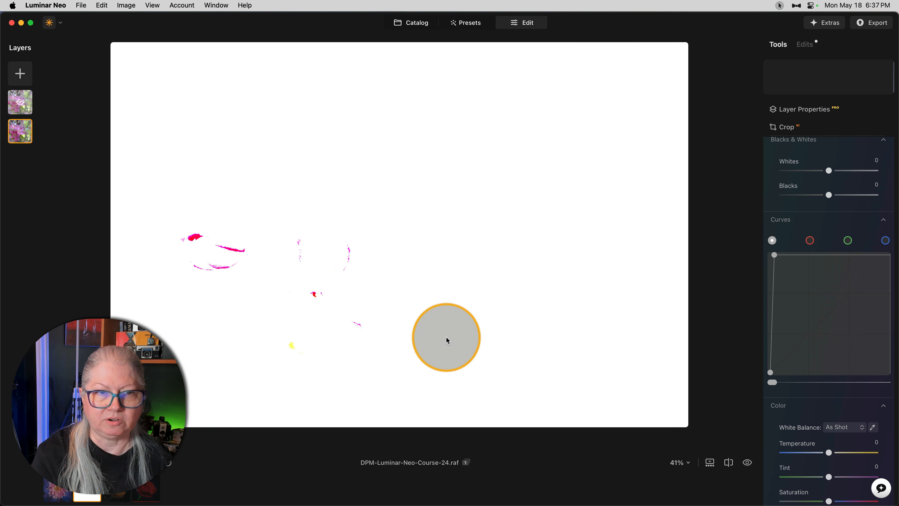
scroll(827, 168, down, 1)
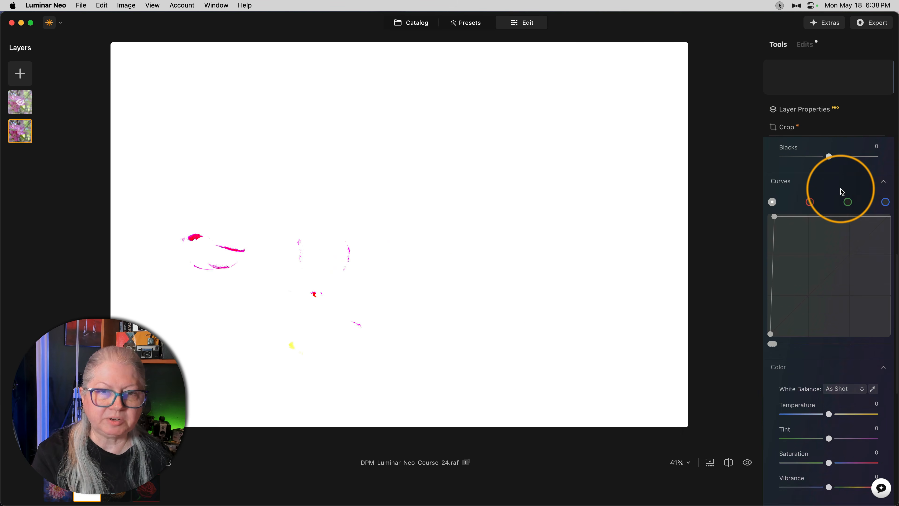
- Raise the bottom layer's Exposure to 5.00 and show the hidden top layer again
scroll(841, 191, up, 10)
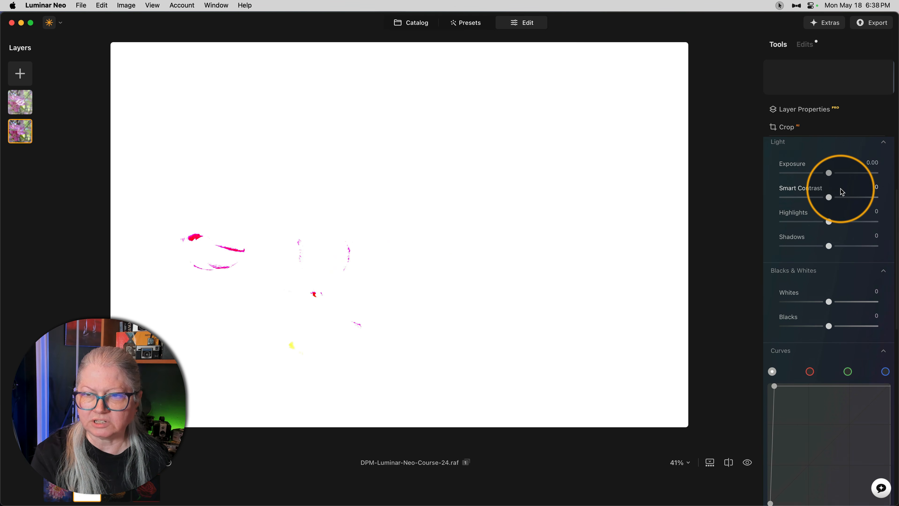
drag(829, 176, 877, 176)
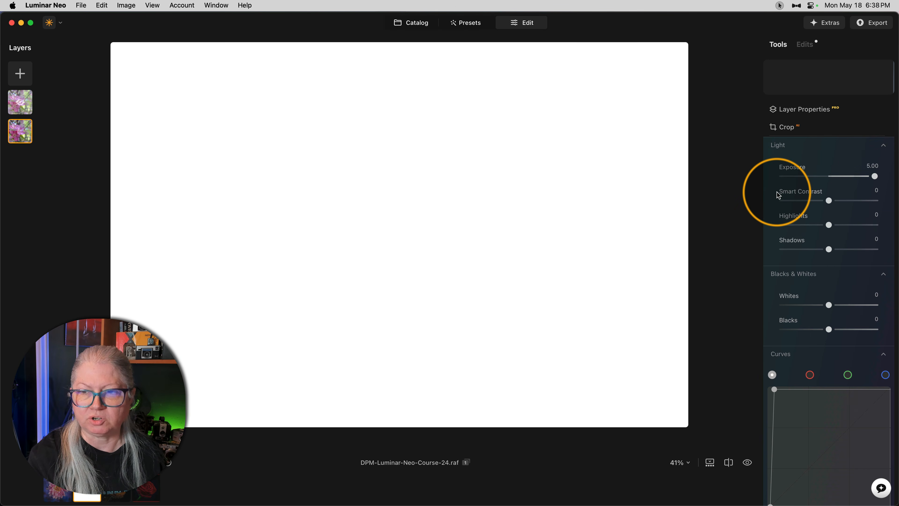
scroll(778, 192, up, 7)
click(815, 192)
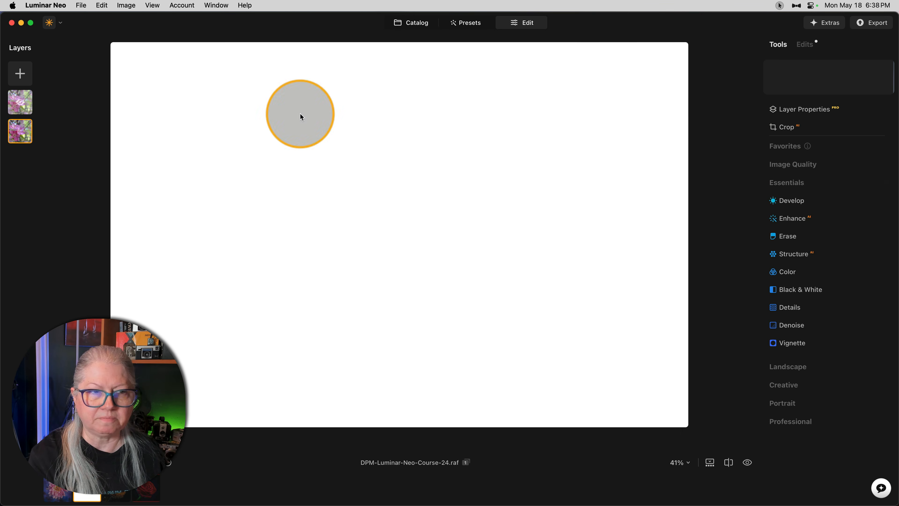
right_click(20, 104)
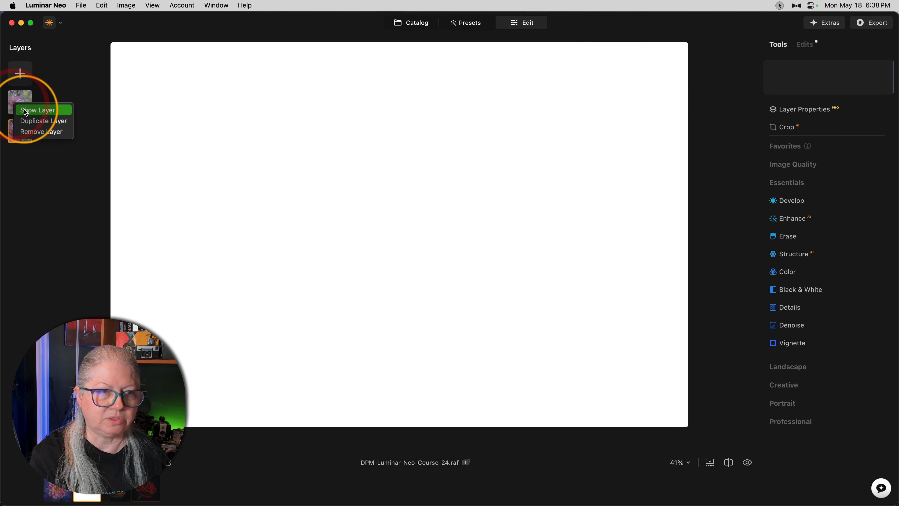
click(25, 110)
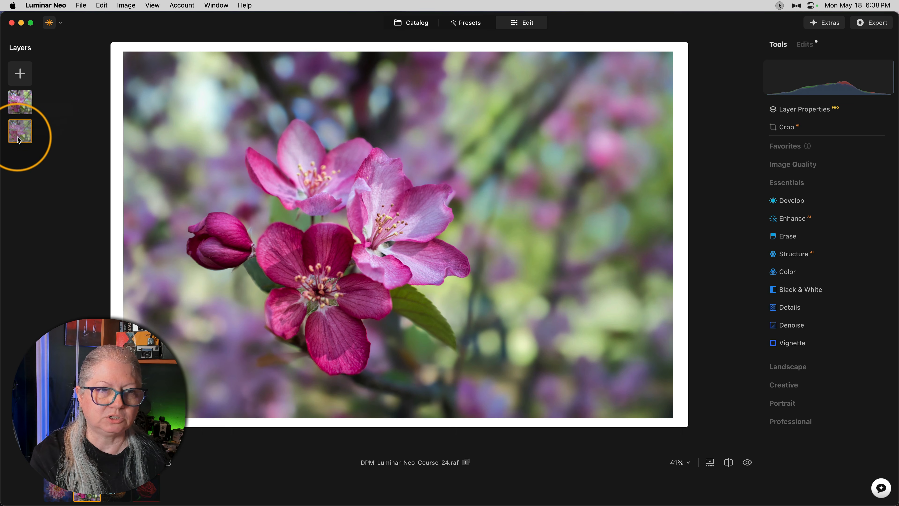
- Crop the image with the Free ratio, trimming a sliver off both side edges so the white border is even all round
click(814, 128)
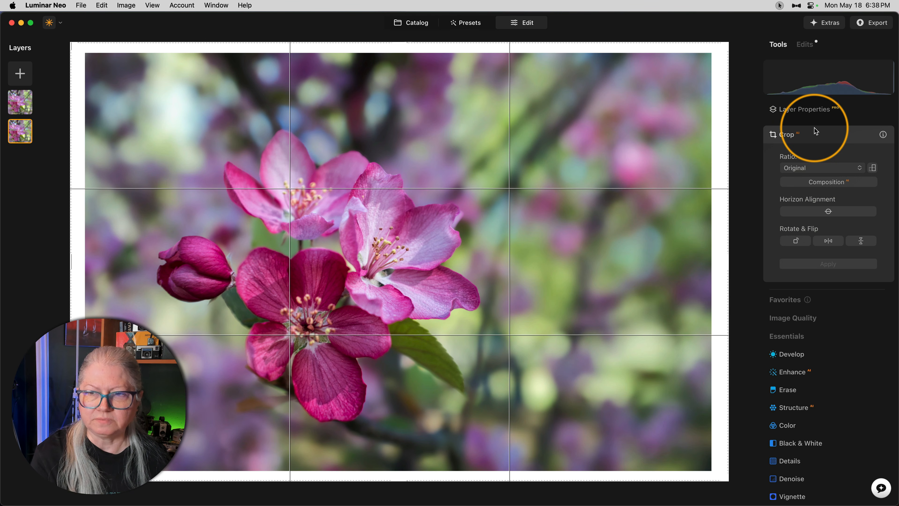
click(819, 167)
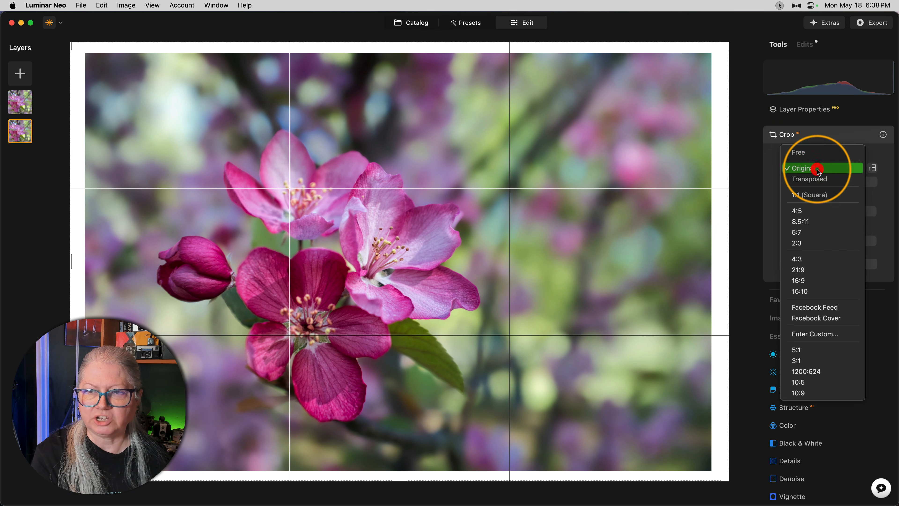
click(814, 153)
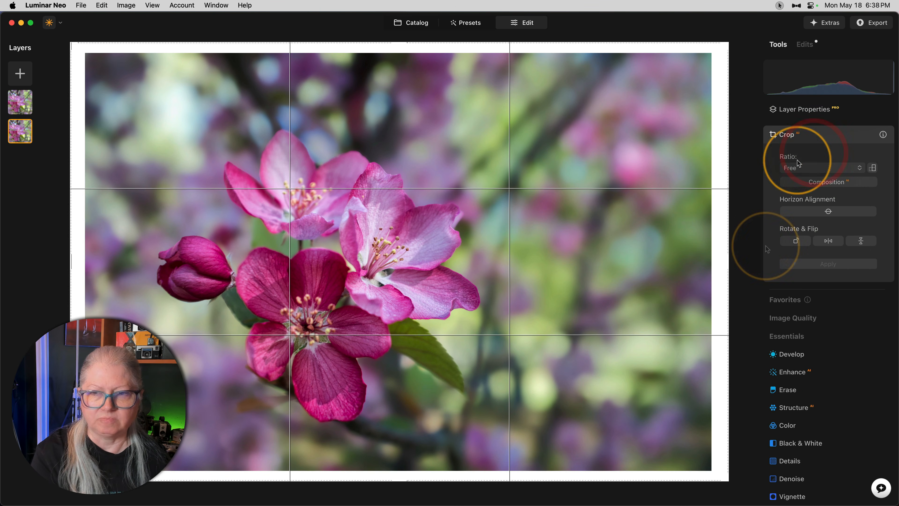
drag(729, 249, 724, 249)
drag(73, 259, 76, 260)
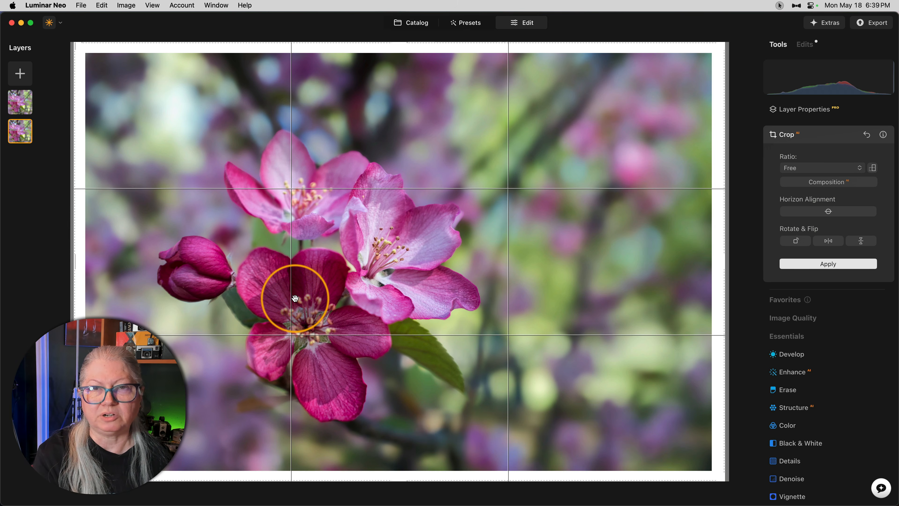
click(812, 136)
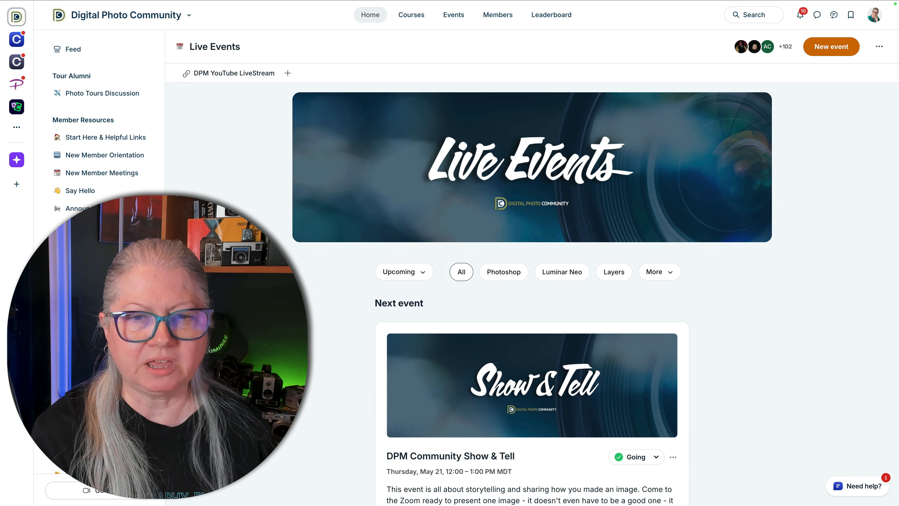
- Browse the upcoming events on the Digital Photo Community's Live Events page
scroll(531, 294, down, 7)
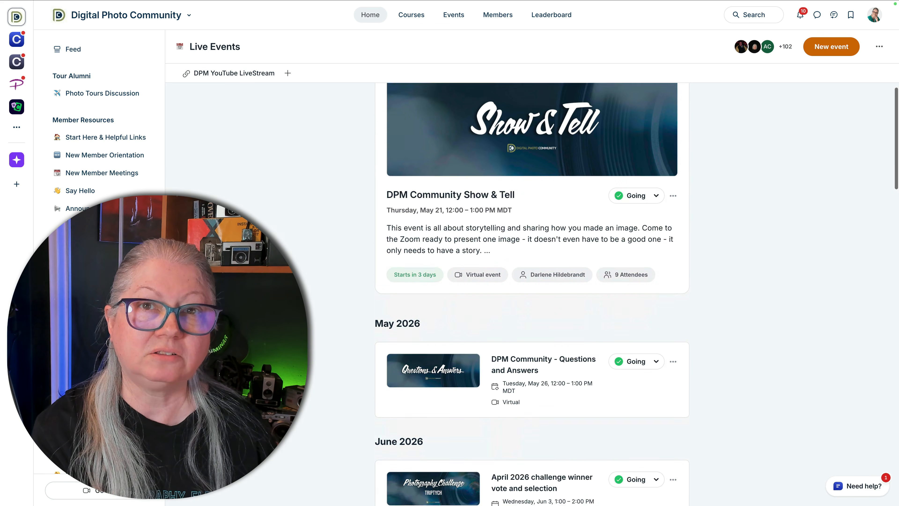
scroll(531, 294, down, 4)
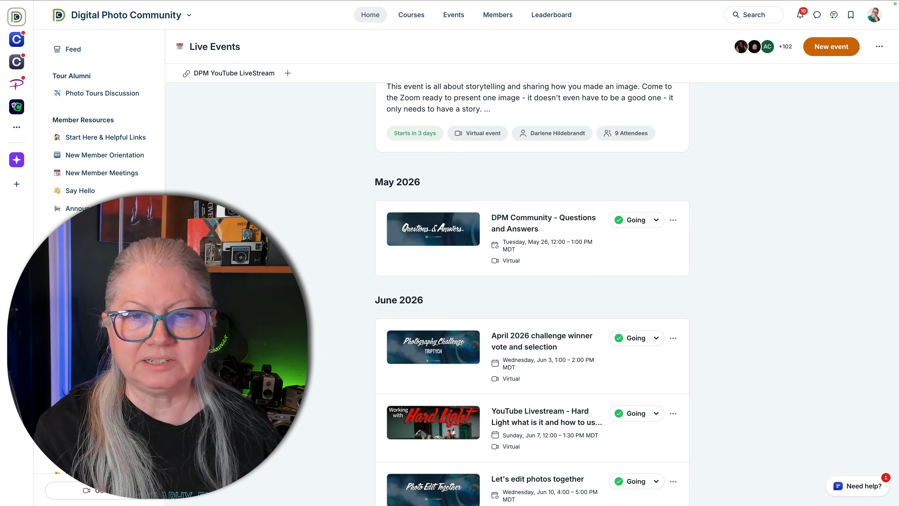
scroll(531, 294, up, 5)
scroll(531, 294, up, 5)
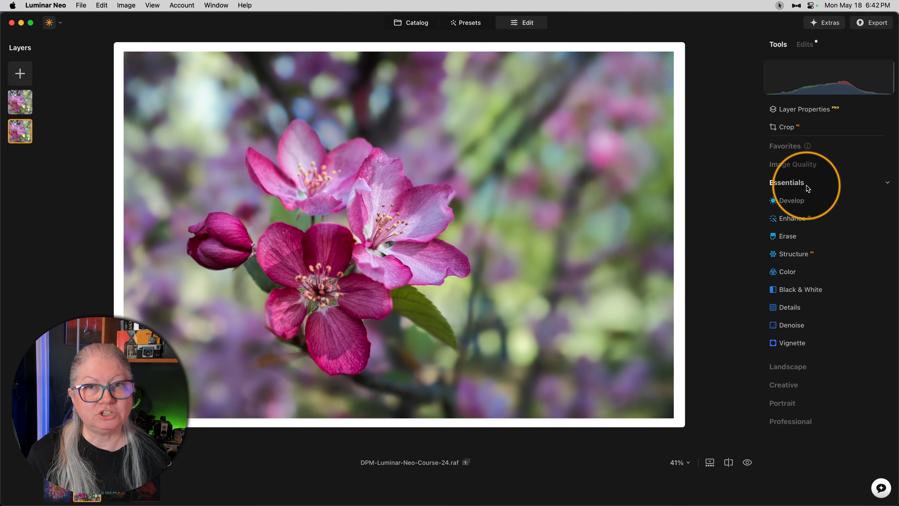
- Invert the bottom layer's tone curve in Develop, raising the black point to the maximum and lowering the white point to the minimum
click(795, 202)
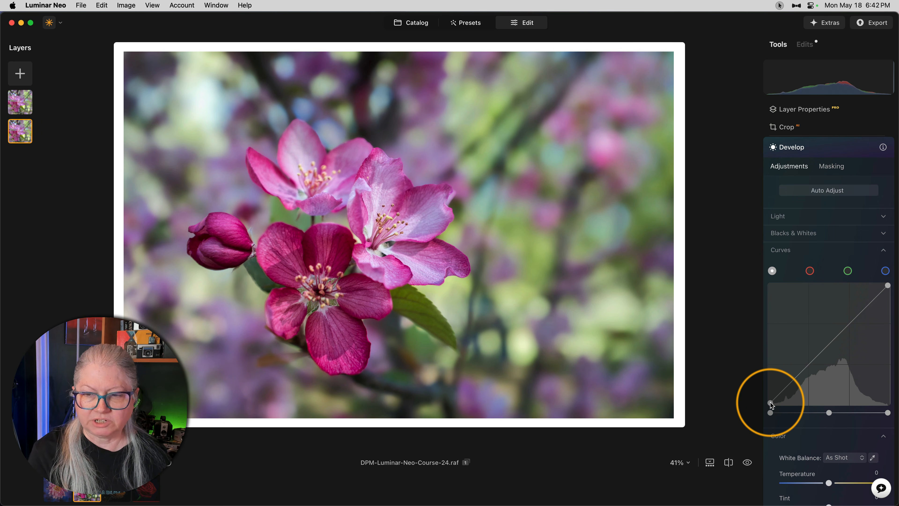
drag(770, 402, 769, 402)
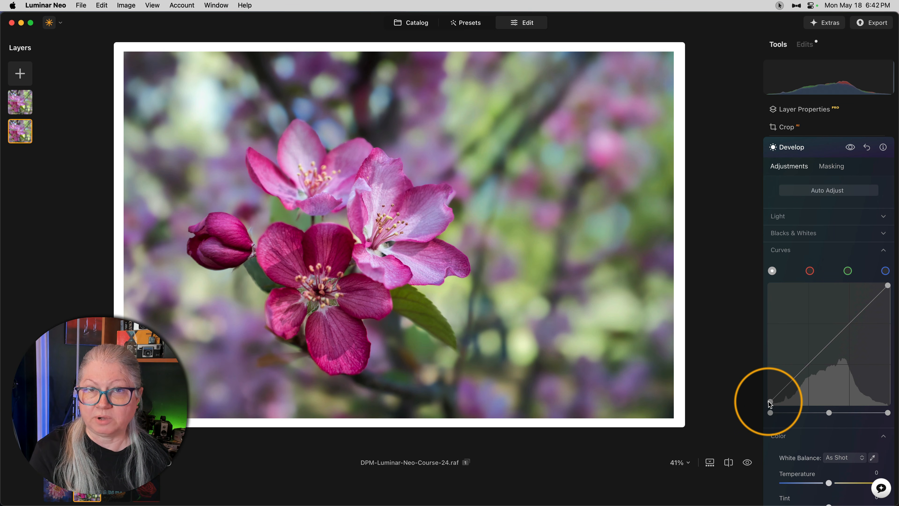
drag(771, 402, 757, 286)
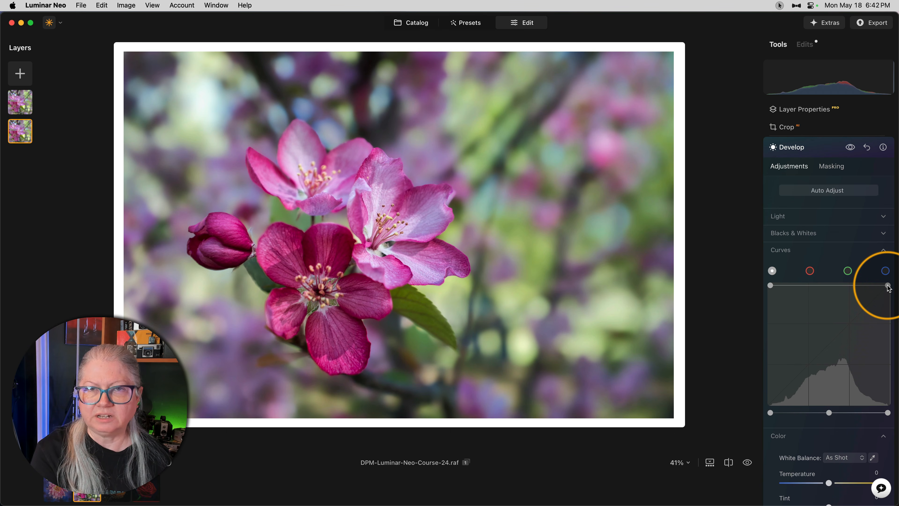
drag(888, 288, 890, 418)
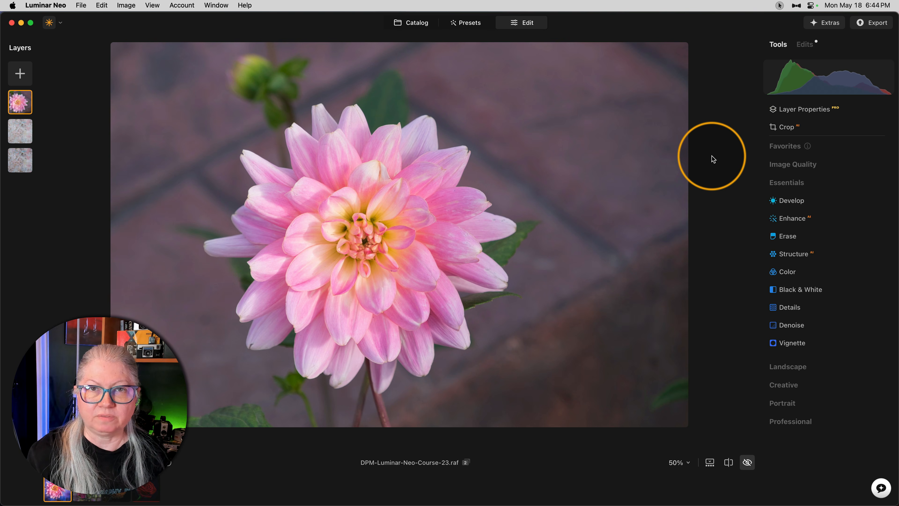
- Compare the dahlia with its original, and merge the dahlia and both texture layers into a new merged layer
key(backslash)
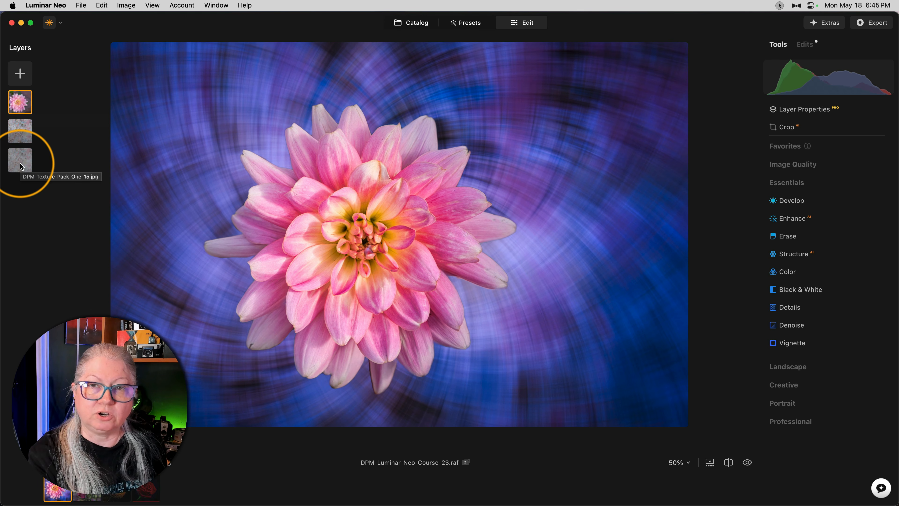
key(shift)
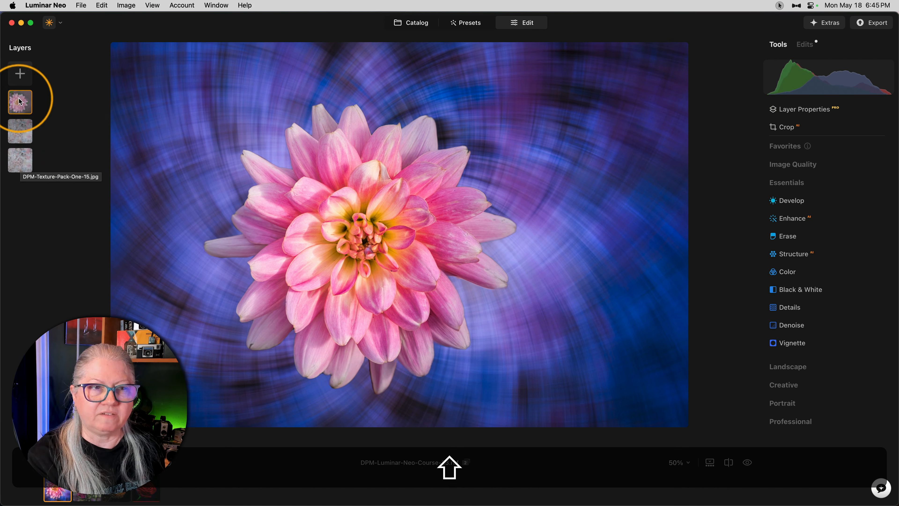
shift+click(22, 163)
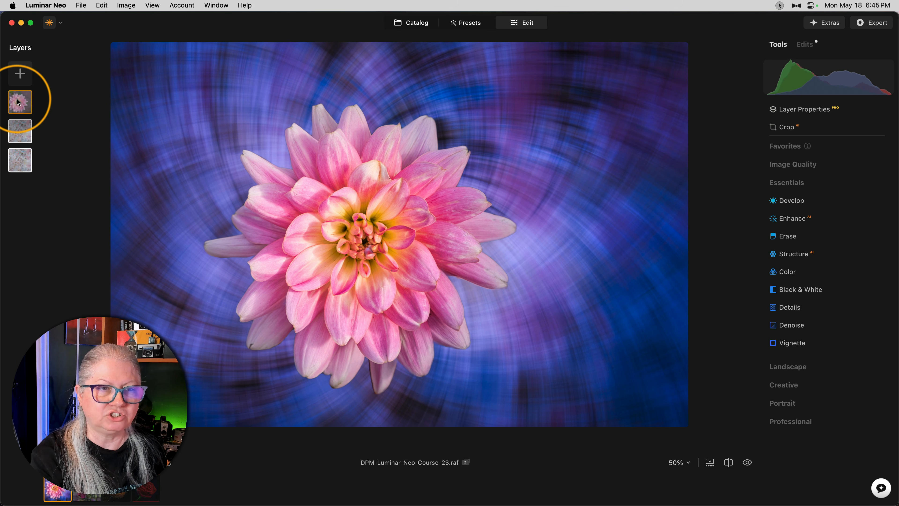
key(shift)
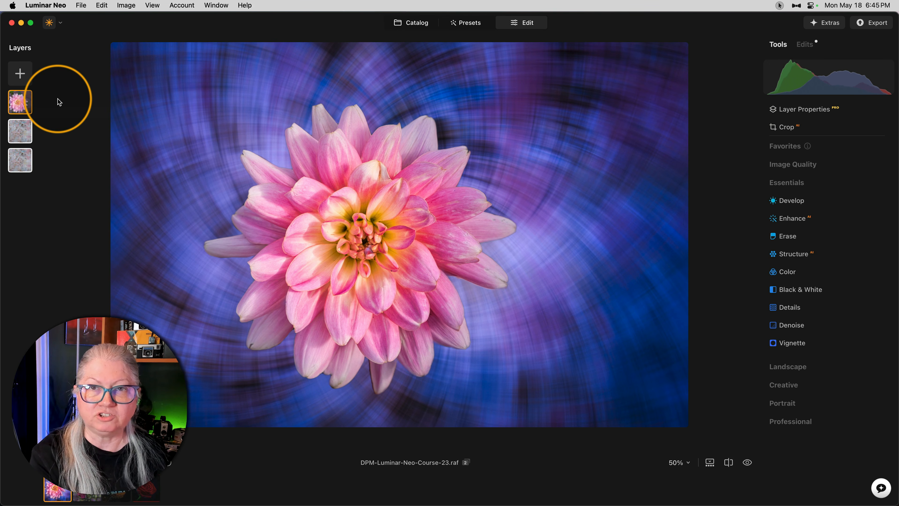
right_click(22, 101)
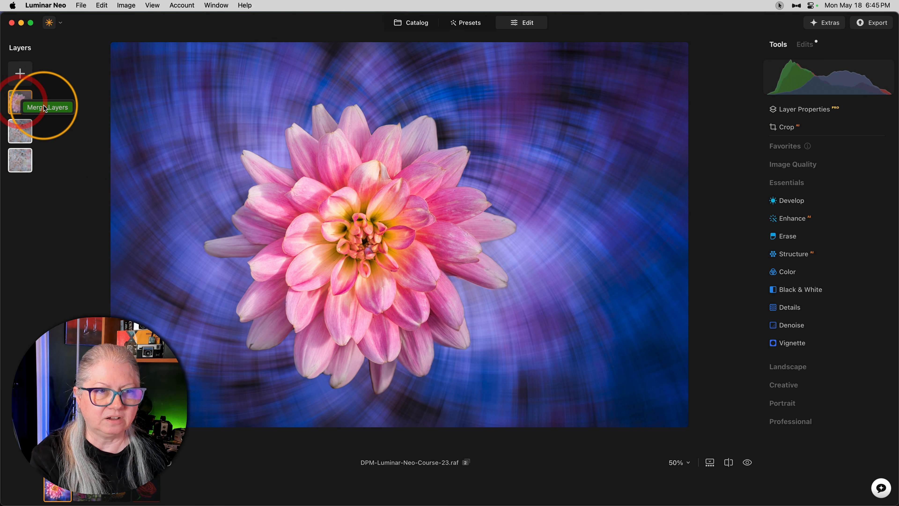
click(64, 110)
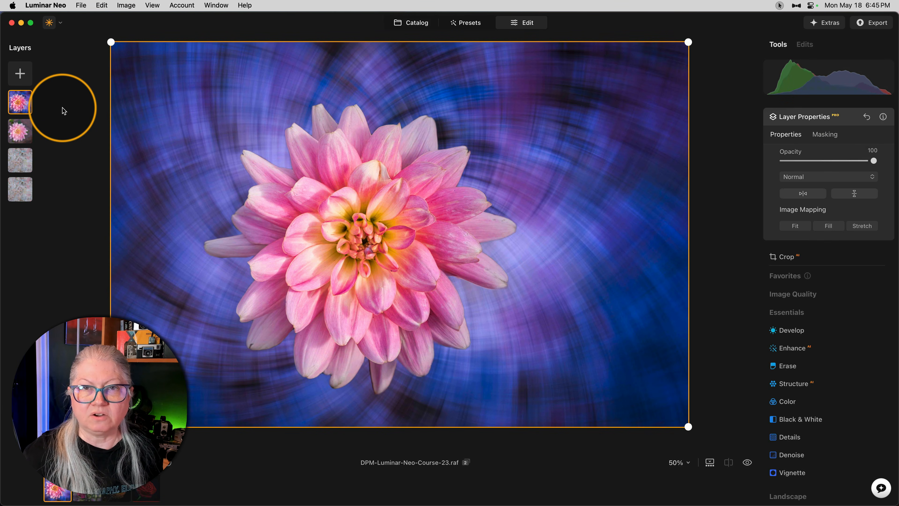
- Duplicate the merged layer and shrink the top copy proportionally about its centre to leave a margin on all sides
key(super+d)
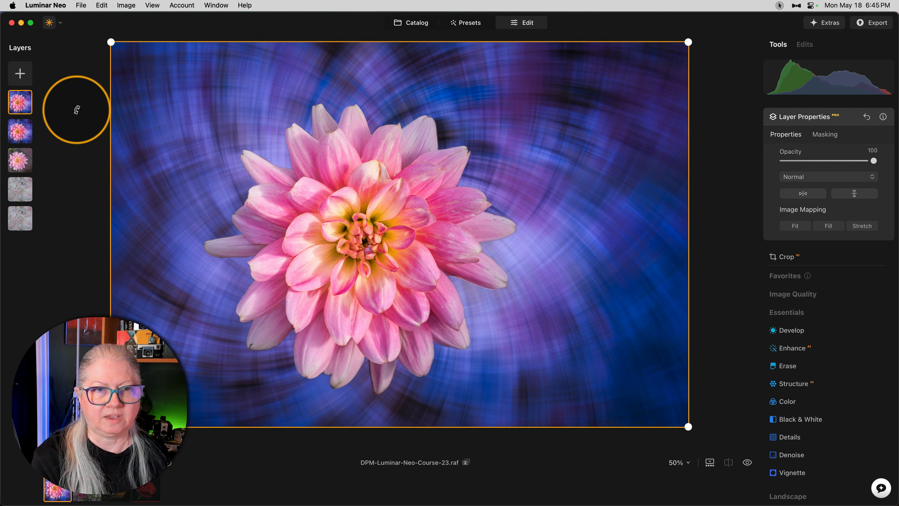
drag(111, 42, 172, 82)
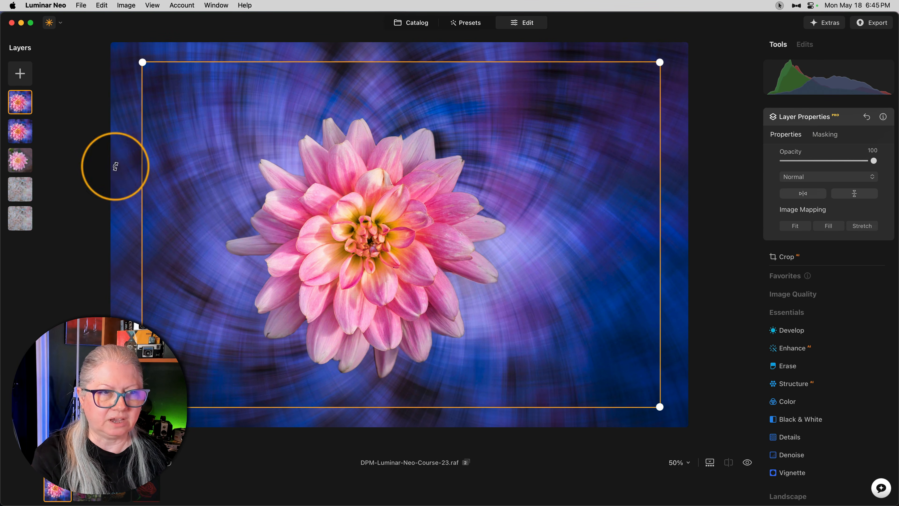
- Turn the lower merged layer black in Develop by moving the curve's black point to the far end and setting Exposure to -5.00
click(19, 131)
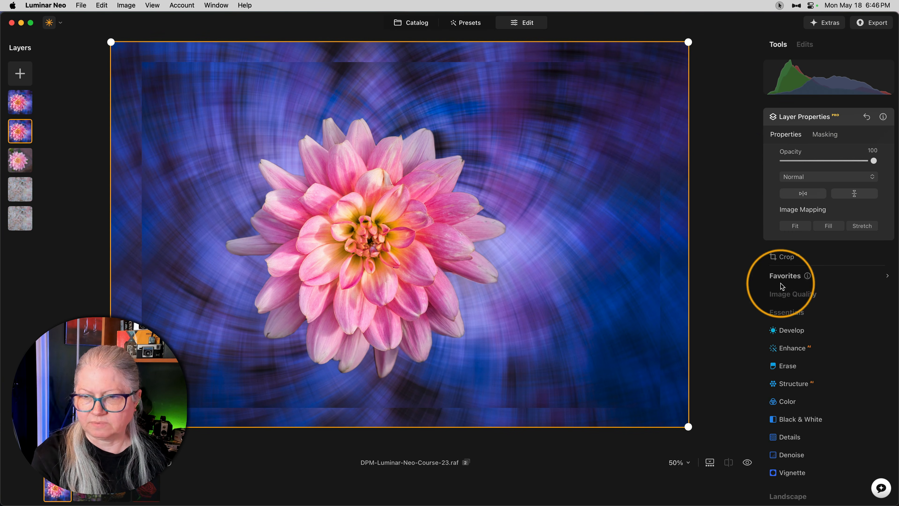
click(781, 331)
scroll(781, 331, down, 3)
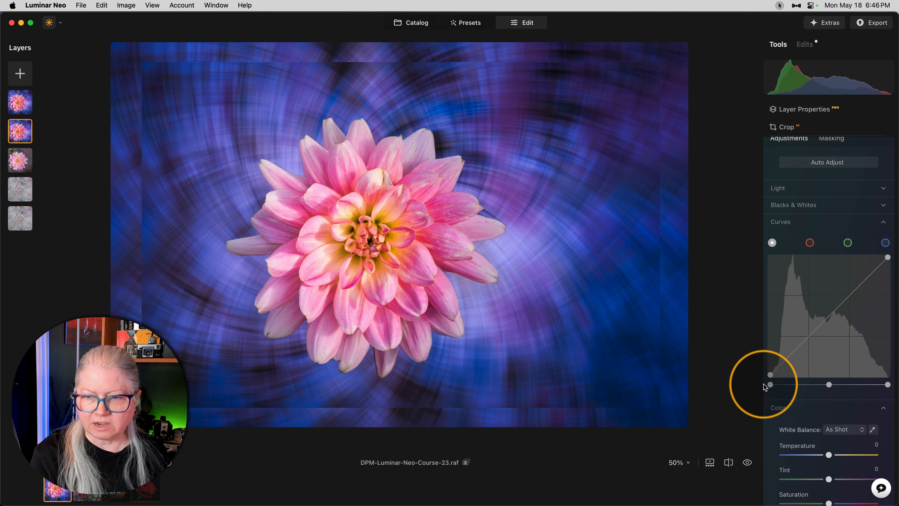
drag(771, 385, 891, 394)
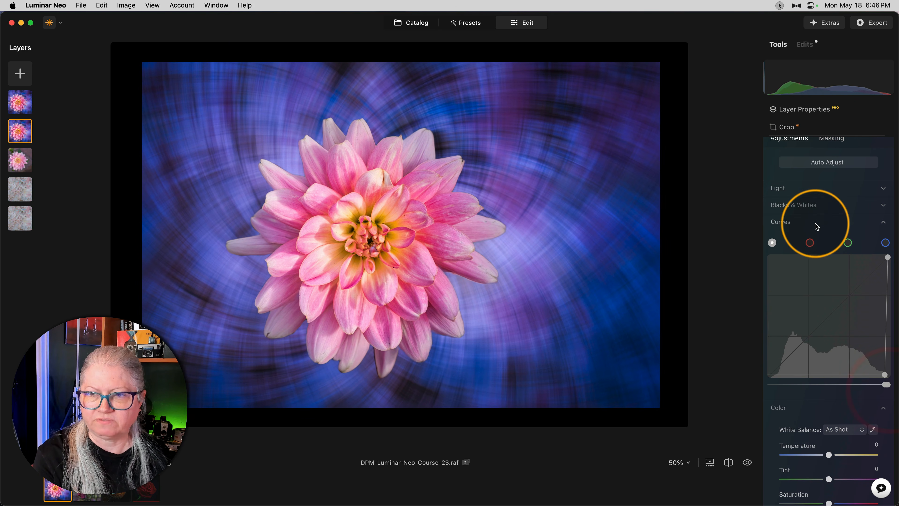
scroll(812, 225, up, 1)
click(781, 209)
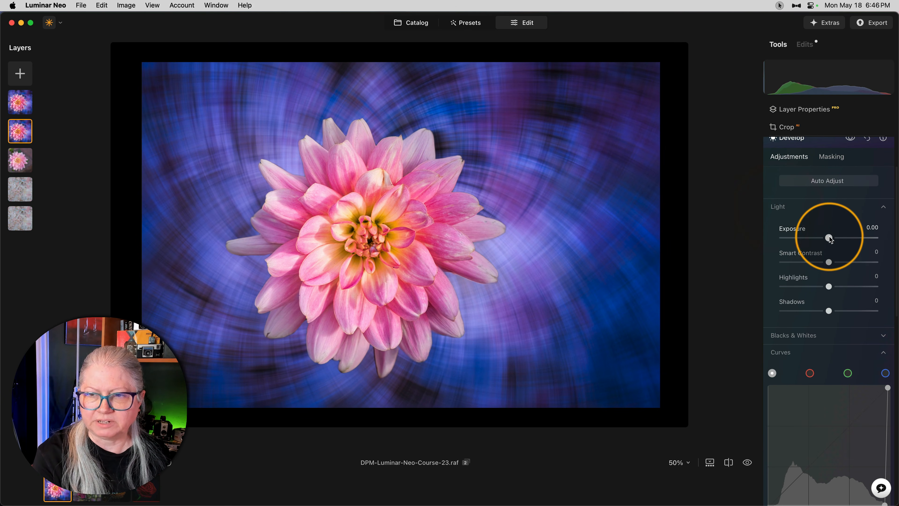
drag(829, 237, 749, 235)
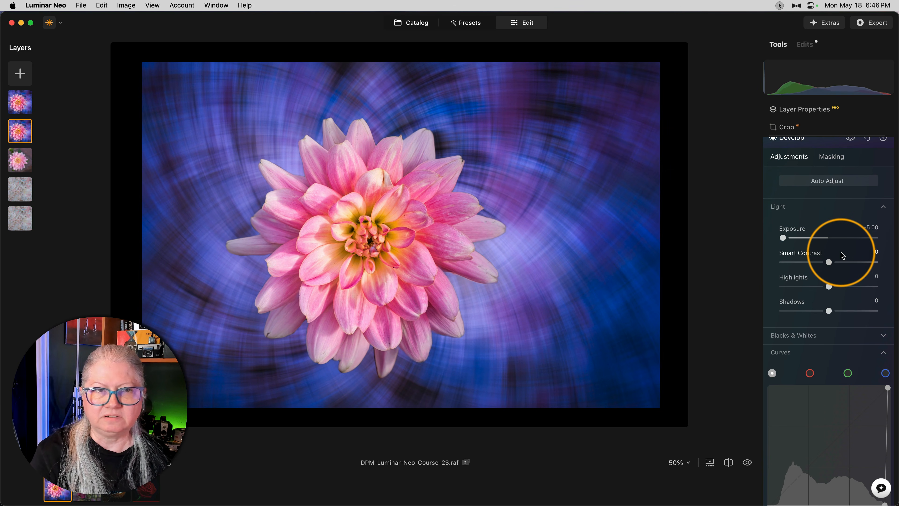
- Crop the lower merged layer with the Free ratio, trimming the side edges so the black border is more even
scroll(836, 227, up, 2)
click(20, 103)
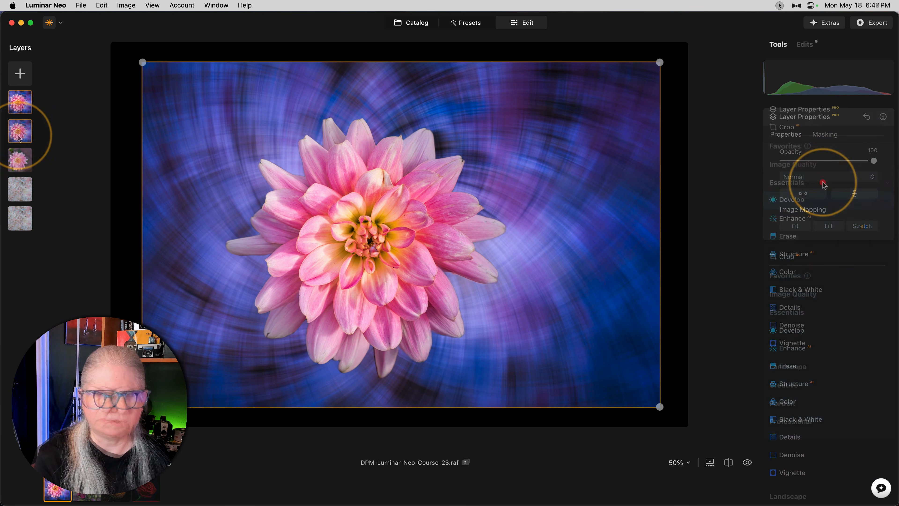
click(19, 137)
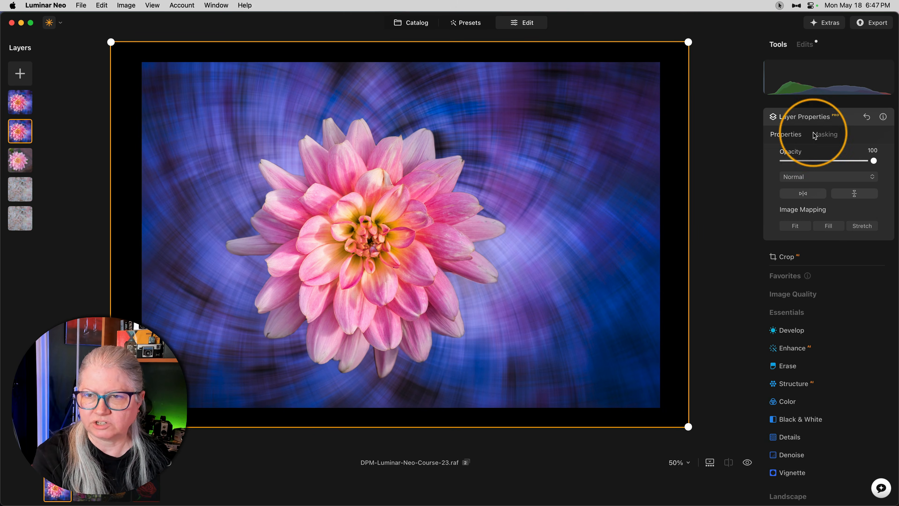
click(805, 254)
click(809, 166)
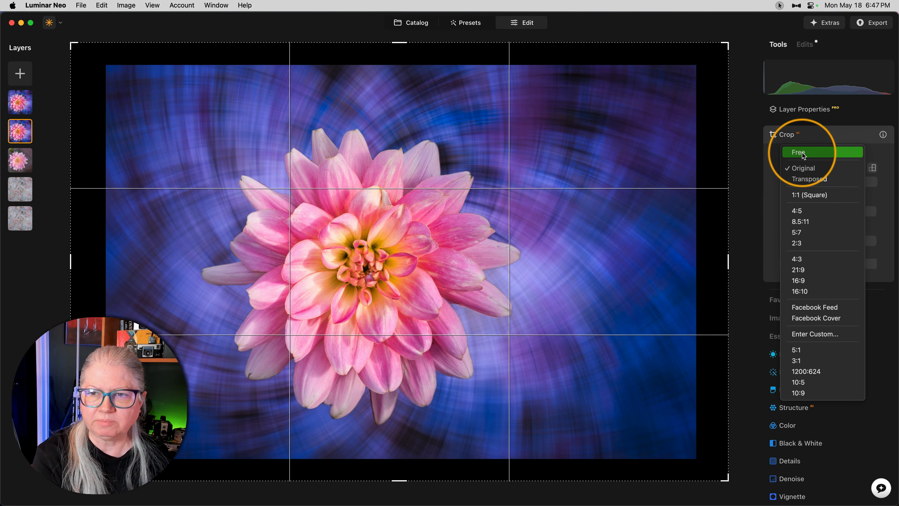
click(831, 154)
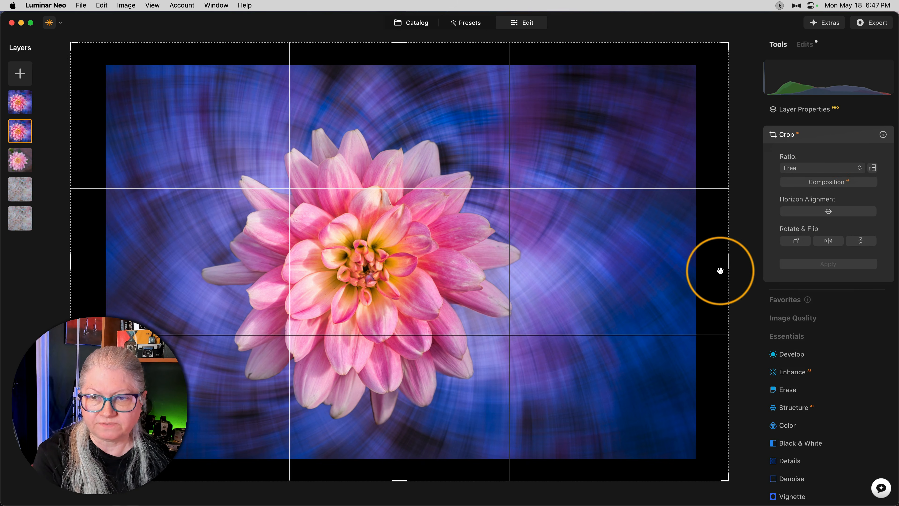
drag(727, 261, 722, 261)
drag(75, 257, 91, 258)
click(820, 136)
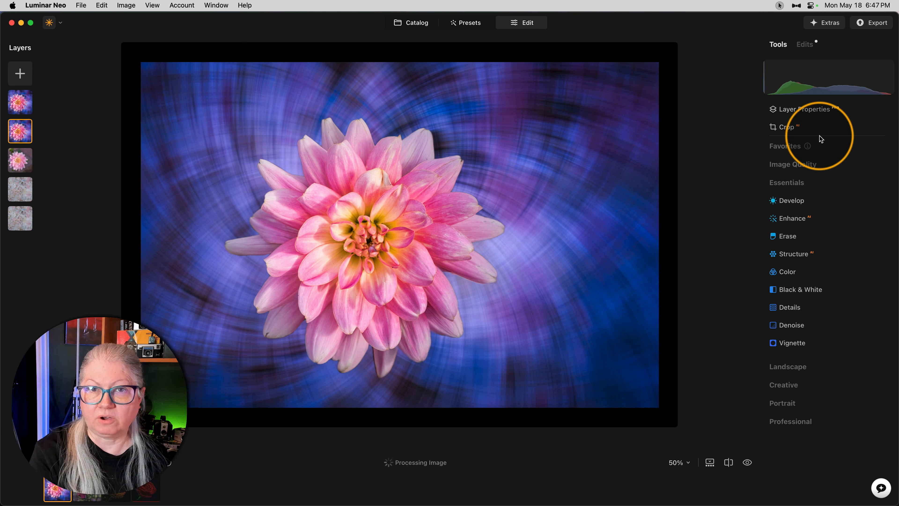
- Select the top, shrunken dahlia layer and open its masking options in Layer Properties
click(19, 132)
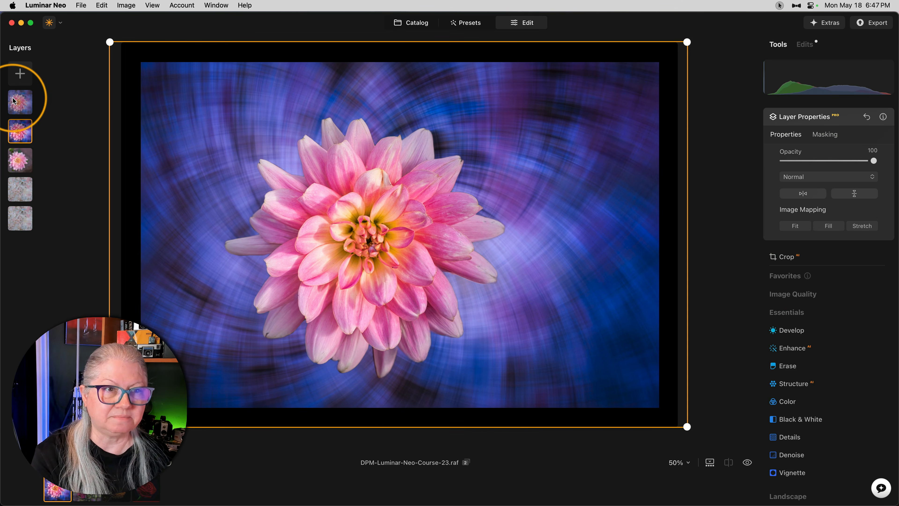
click(22, 105)
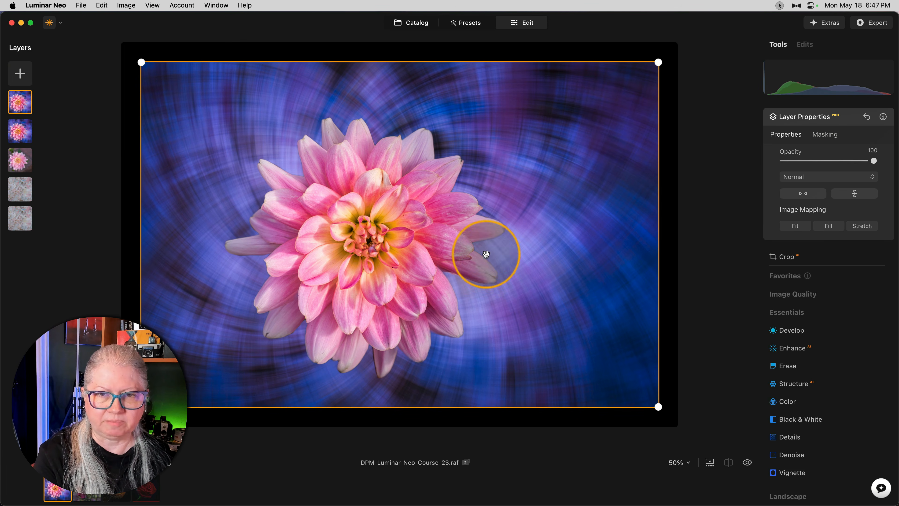
mouse_move(874, 160)
mouse_down()
mouse_move(780, 161)
mouse_move(874, 161)
mouse_up()
click(824, 137)
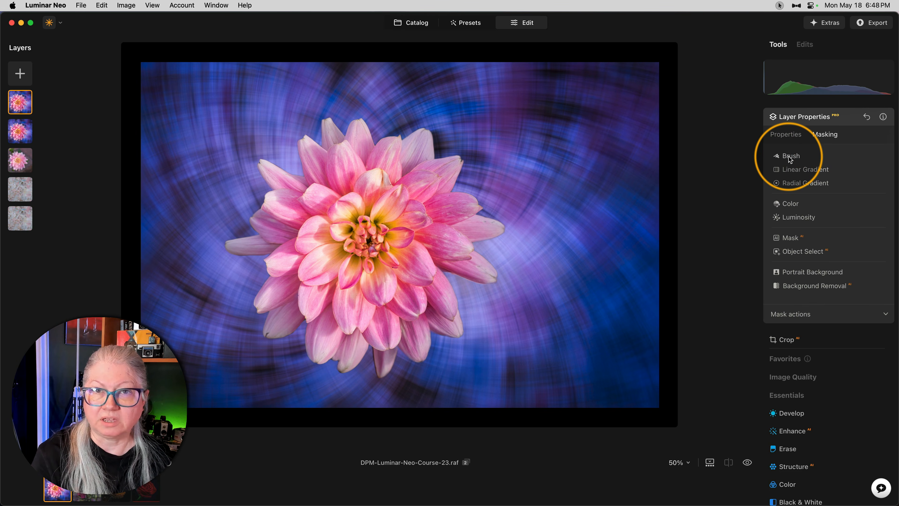
- Try a radial gradient mask on the top layer, shaped as a wide ellipse centred on and reaching the picture's edges
click(801, 182)
drag(396, 214, 633, 234)
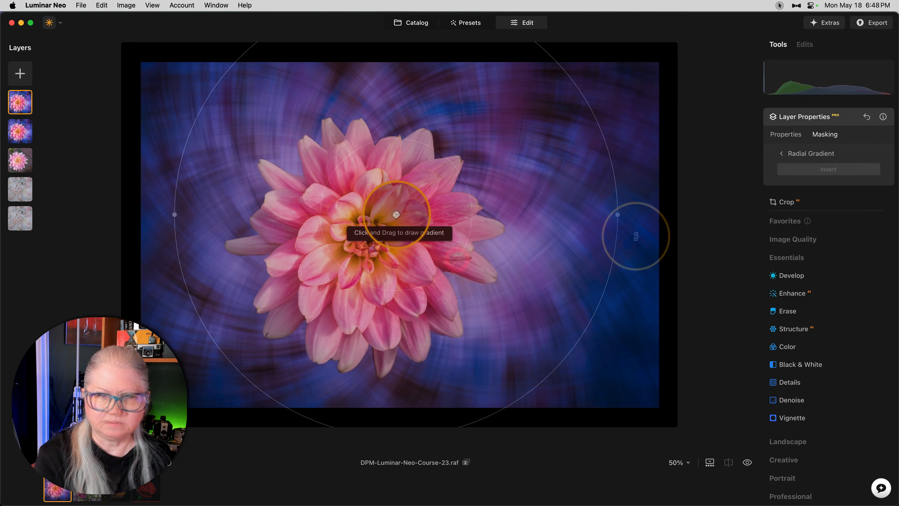
drag(611, 160, 664, 219)
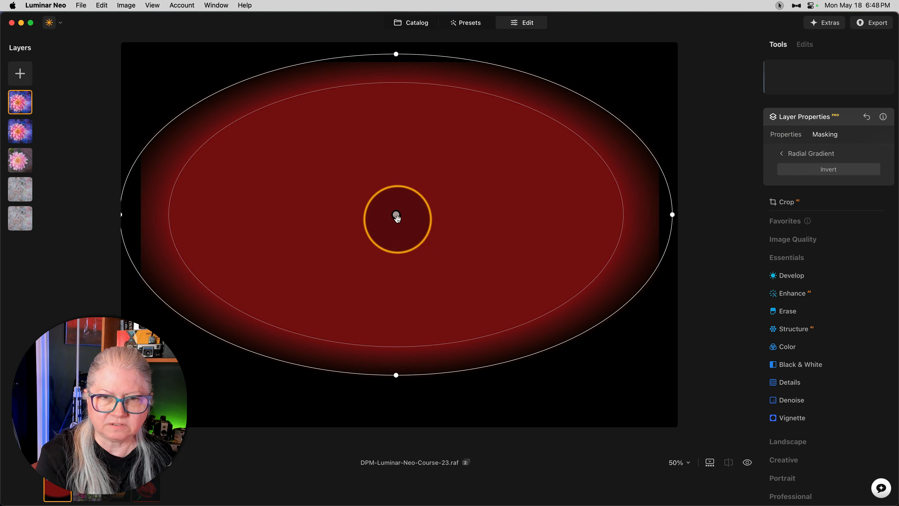
drag(396, 215, 398, 220)
drag(674, 219, 658, 220)
drag(138, 220, 140, 220)
drag(398, 59, 398, 65)
drag(398, 223, 406, 210)
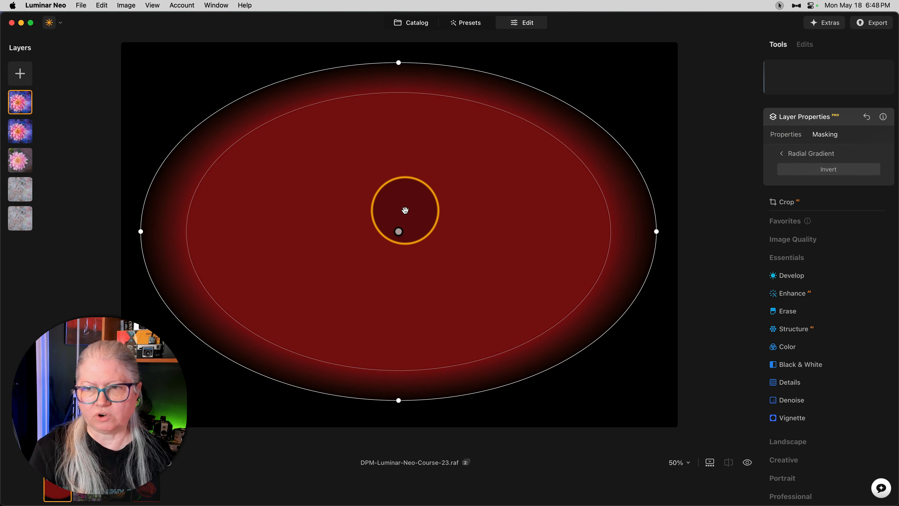
click(790, 154)
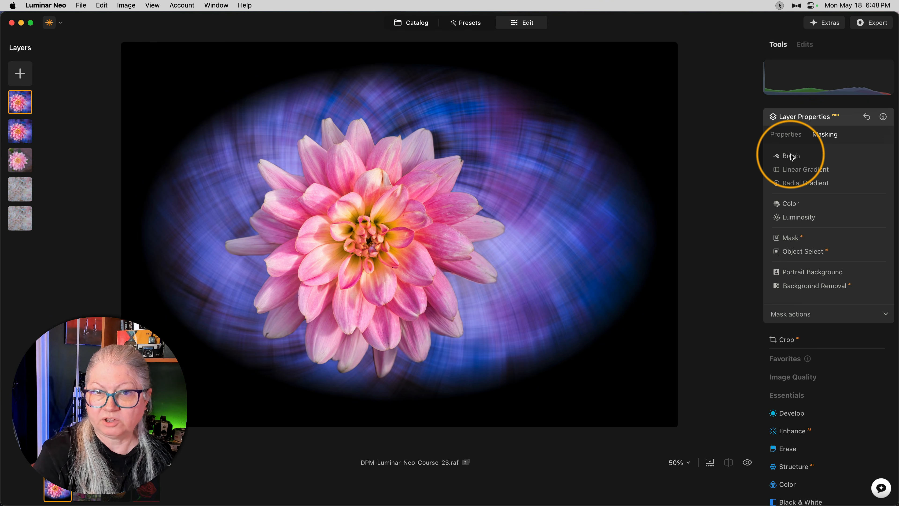
- Fill the top layer's mask completely to remove the elliptical vignette
click(790, 313)
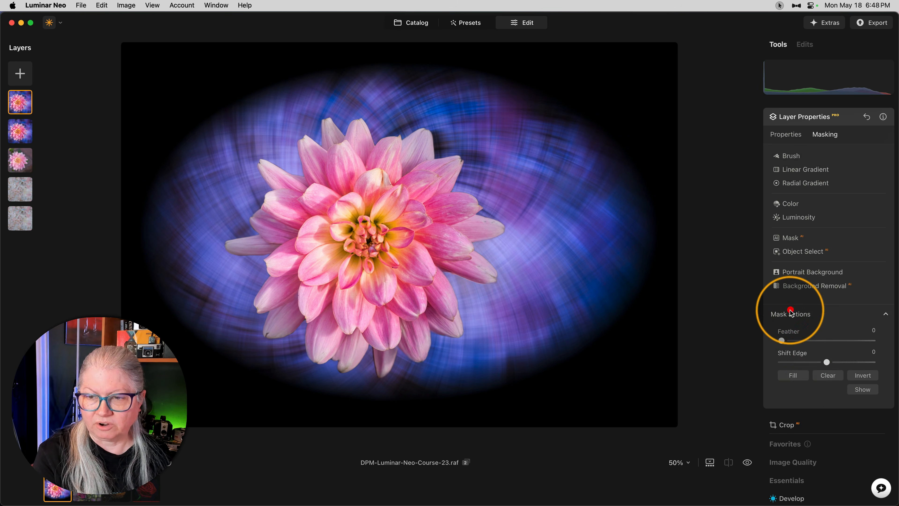
click(794, 375)
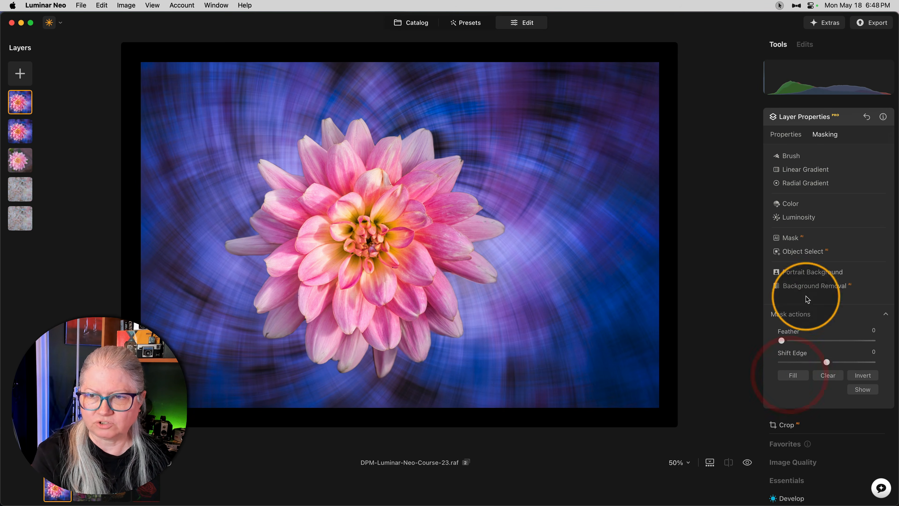
- Erase the top layer's mask around the picture's corners with a brush at Size 215, Softness 67 and Strength 50
click(793, 157)
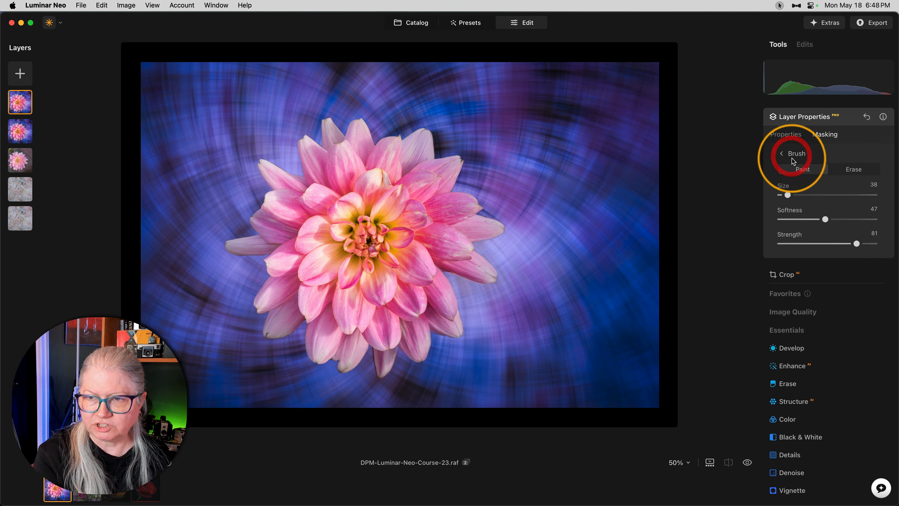
click(852, 170)
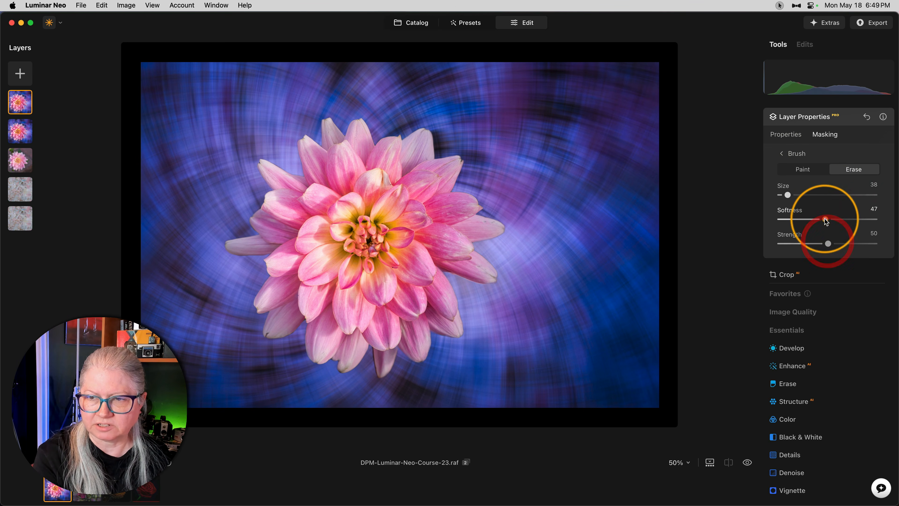
drag(825, 219, 828, 219)
mouse_move(787, 195)
mouse_down()
mouse_move(833, 195)
mouse_move(844, 219)
mouse_up()
drag(636, 64, 686, 82)
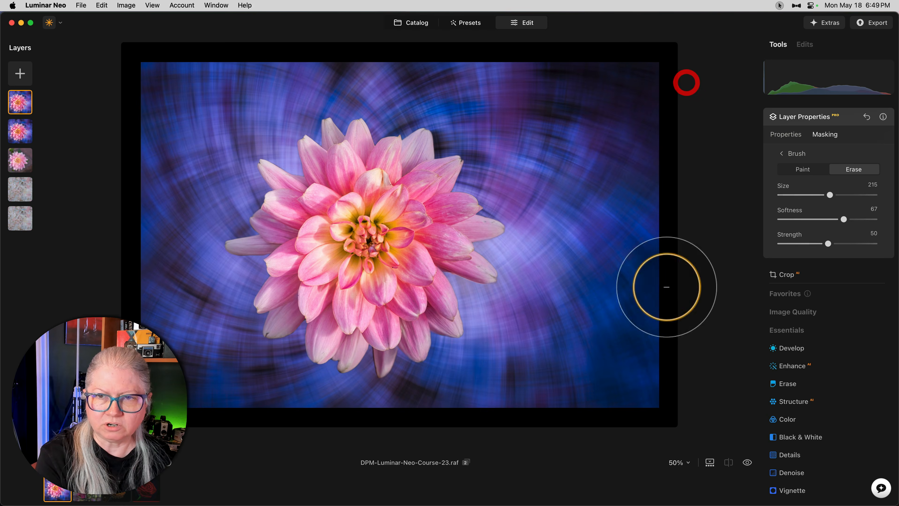
mouse_move(669, 280)
mouse_down()
mouse_move(657, 336)
mouse_move(533, 398)
mouse_up()
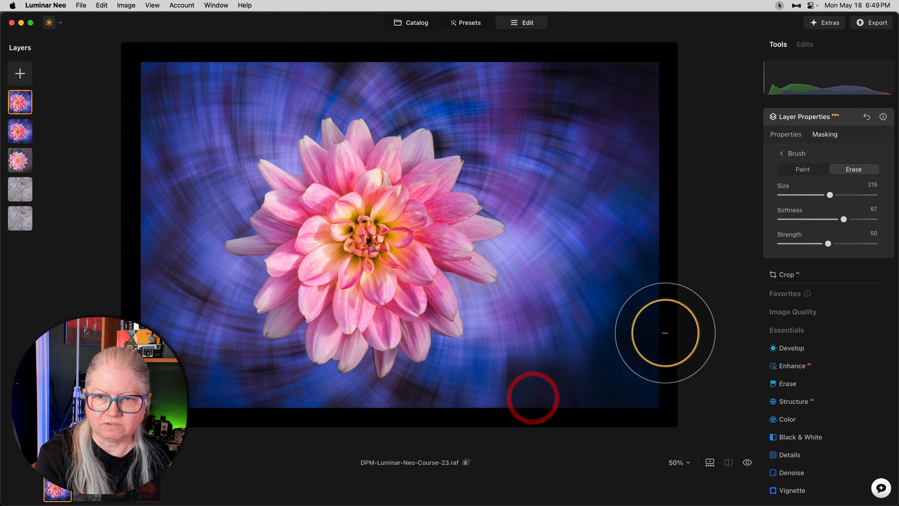
mouse_move(234, 62)
mouse_down()
mouse_move(157, 58)
mouse_move(148, 142)
mouse_move(165, 52)
mouse_up()
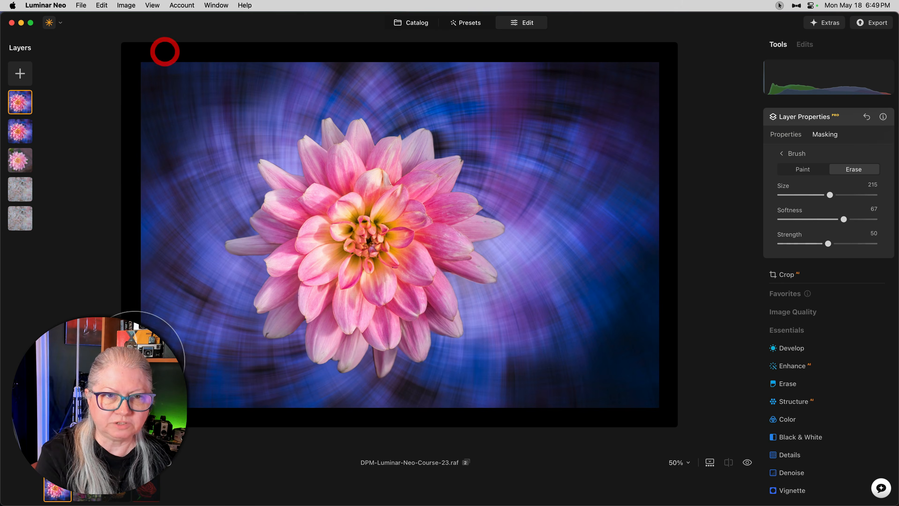
mouse_move(263, 406)
mouse_down()
mouse_move(202, 389)
mouse_move(159, 223)
mouse_up()
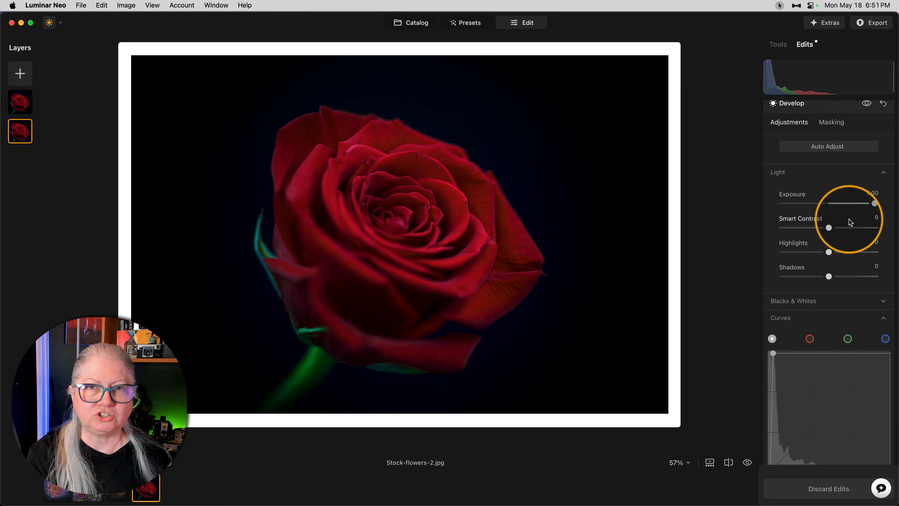
- Reset the bottom rose layer's Exposure to 0.00 and its tone curve to a straight diagonal in Develop
scroll(846, 218, down, 5)
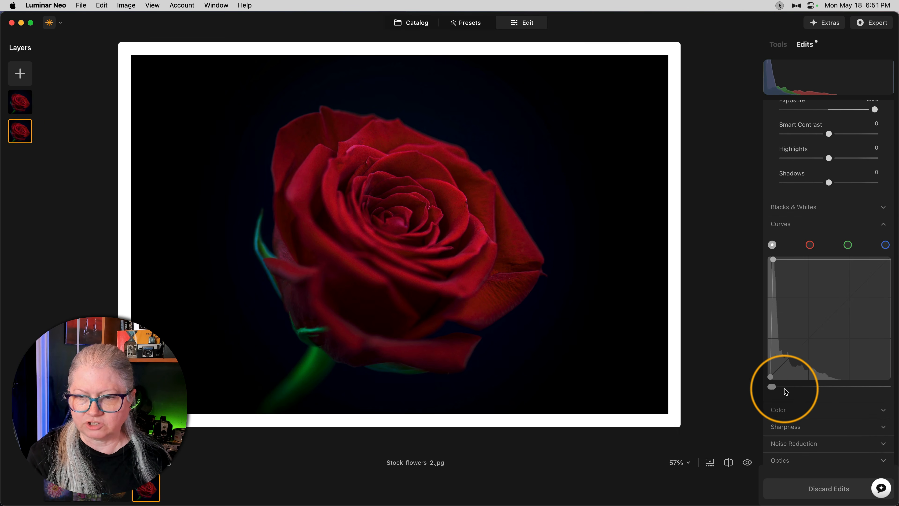
scroll(822, 306, up, 3)
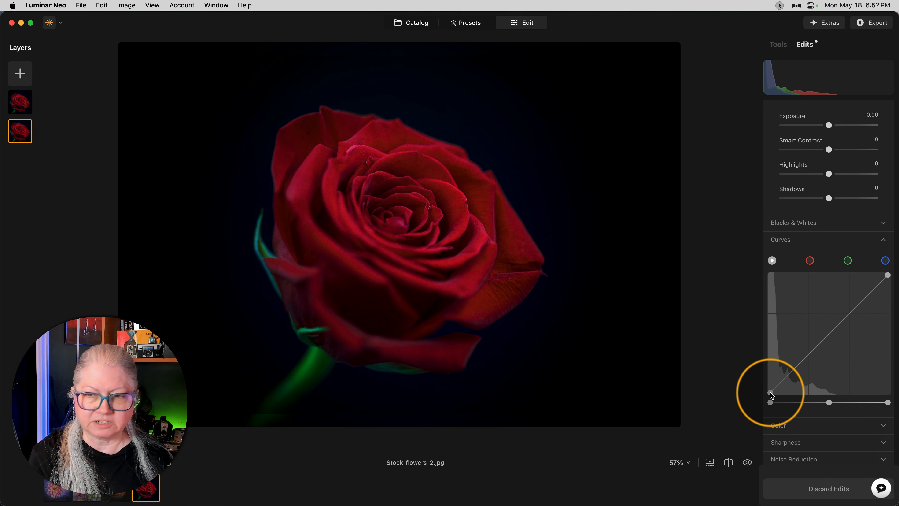
- Tint the border dark yellow by flattening the bottom layer's overall curve at mid-height and lowering the blue curve's white point to zero
drag(770, 392, 769, 335)
drag(888, 276, 893, 335)
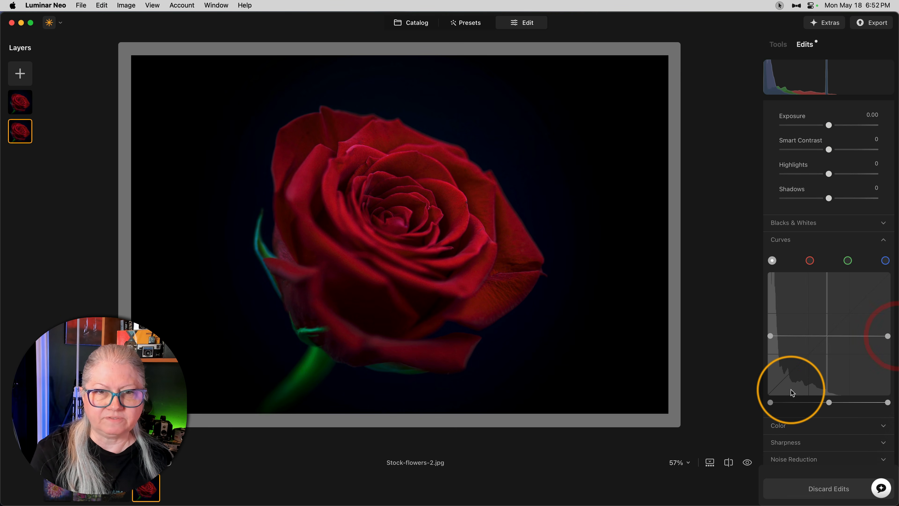
click(810, 261)
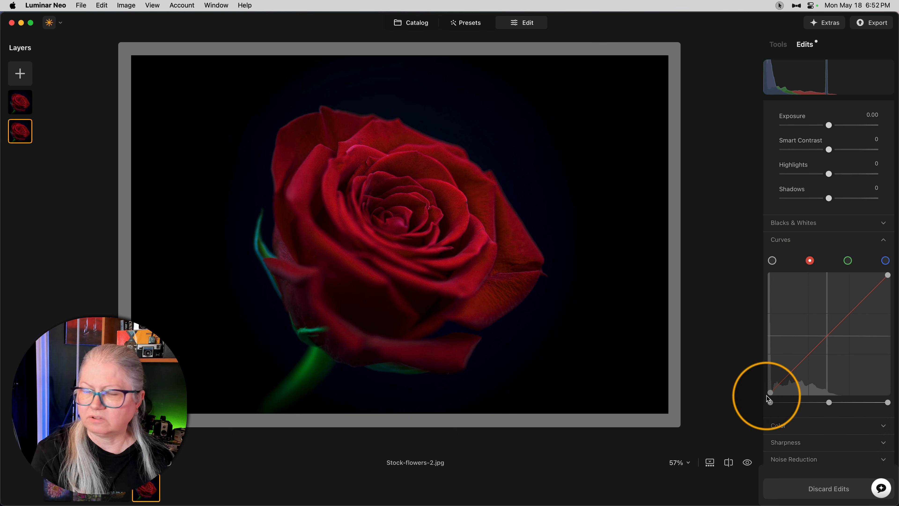
mouse_move(767, 404)
mouse_down()
mouse_move(756, 338)
mouse_move(753, 378)
mouse_move(758, 404)
mouse_move(768, 376)
mouse_move(763, 331)
mouse_move(765, 393)
mouse_up()
click(847, 262)
click(881, 268)
drag(888, 275, 898, 404)
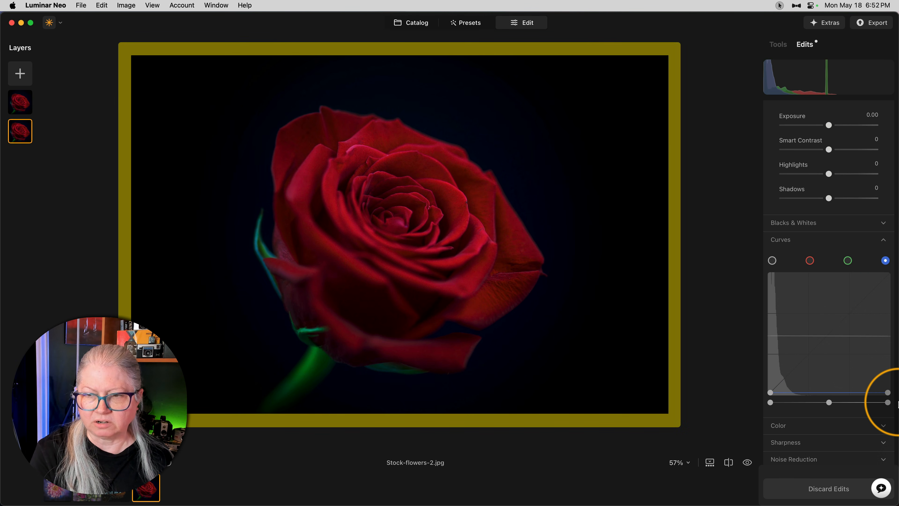
- Brighten the yellow border by returning the overall curve's white point to maximum and raising its black point above mid-height
click(773, 260)
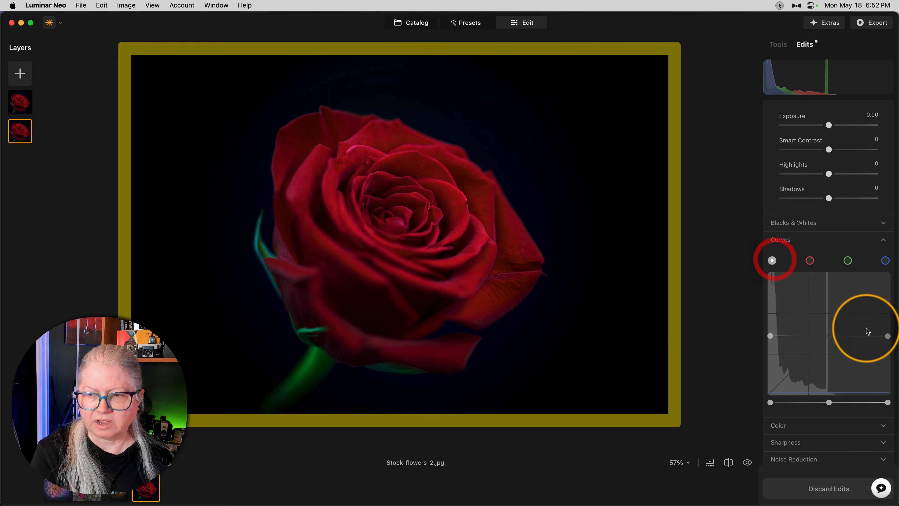
drag(888, 337, 888, 280)
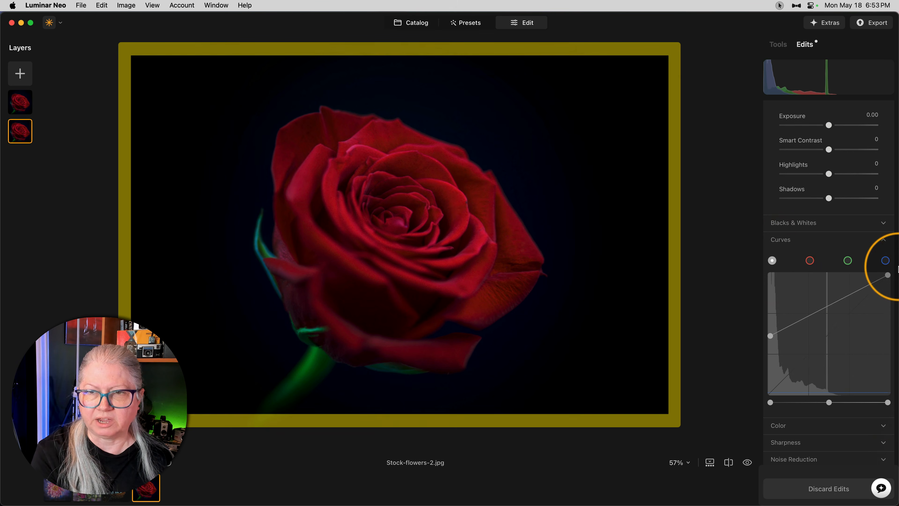
drag(771, 336, 706, 320)
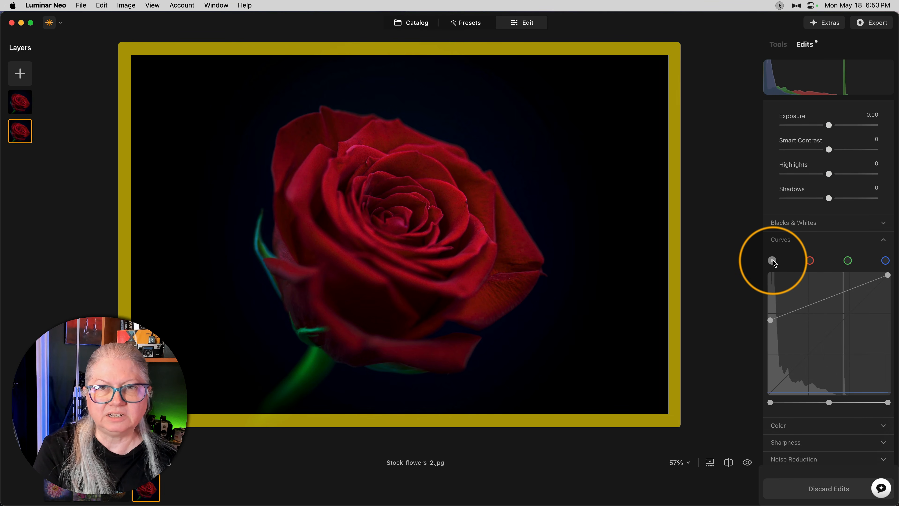
- Mute the yellow border by raising the blue curve's white point to about two-thirds height, and try lifting the red curve's black point
click(885, 260)
drag(888, 275, 892, 314)
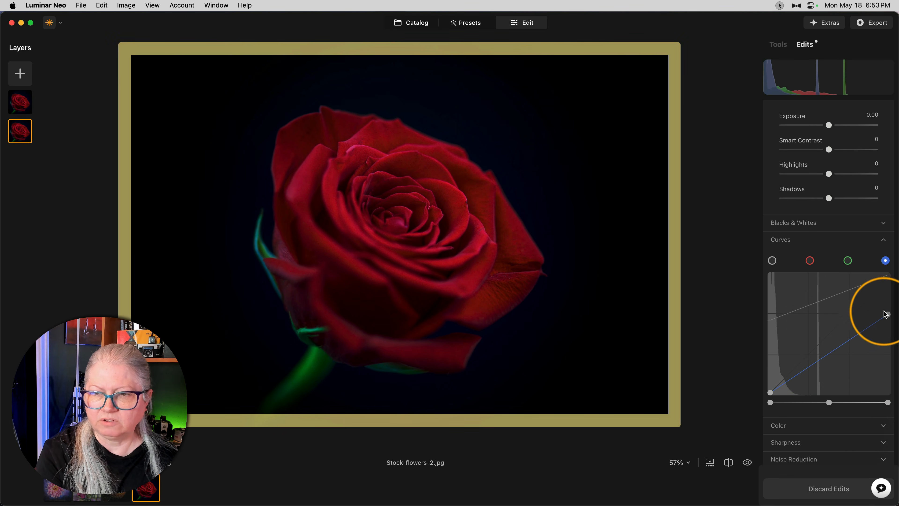
click(811, 261)
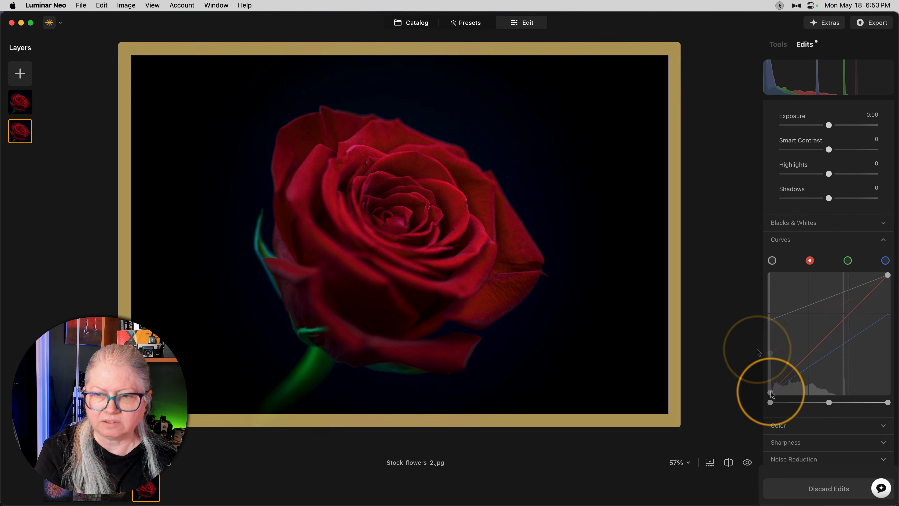
mouse_move(772, 394)
mouse_down()
mouse_move(756, 315)
mouse_move(761, 392)
mouse_up()
- Make the border purple by raising the blue curve fully and lifting the red curve's black point, and deepen it by lowering the overall black point
click(885, 260)
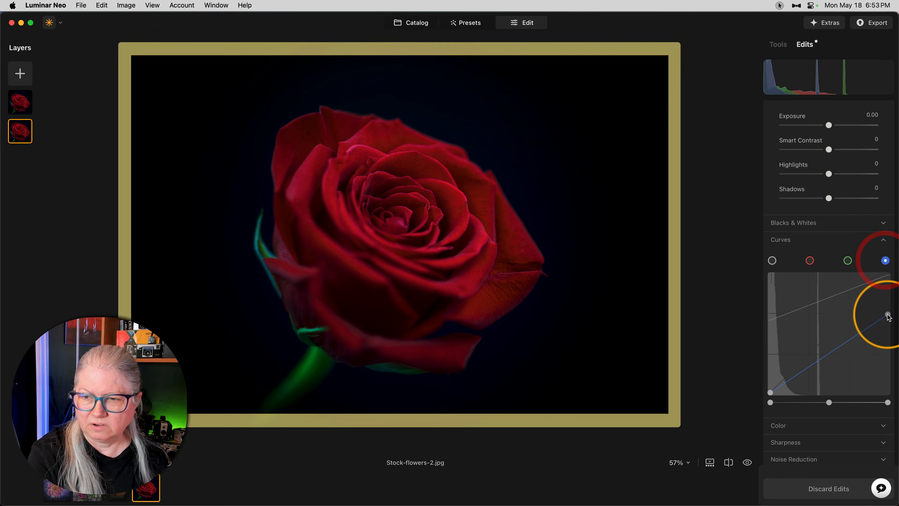
drag(888, 314, 879, 274)
drag(771, 393, 754, 313)
click(810, 260)
drag(774, 394, 750, 364)
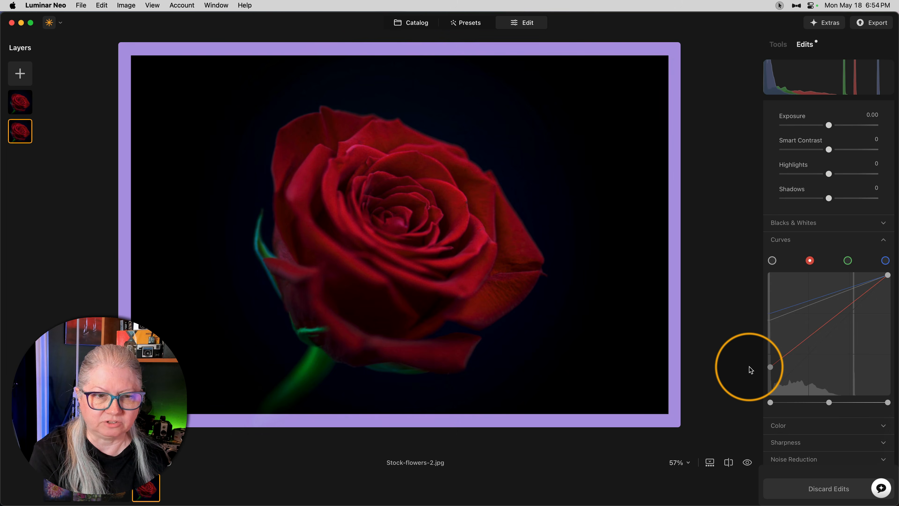
click(772, 260)
mouse_move(772, 322)
mouse_down()
mouse_move(757, 361)
mouse_move(749, 302)
mouse_move(744, 373)
mouse_move(737, 317)
mouse_move(778, 334)
mouse_up()
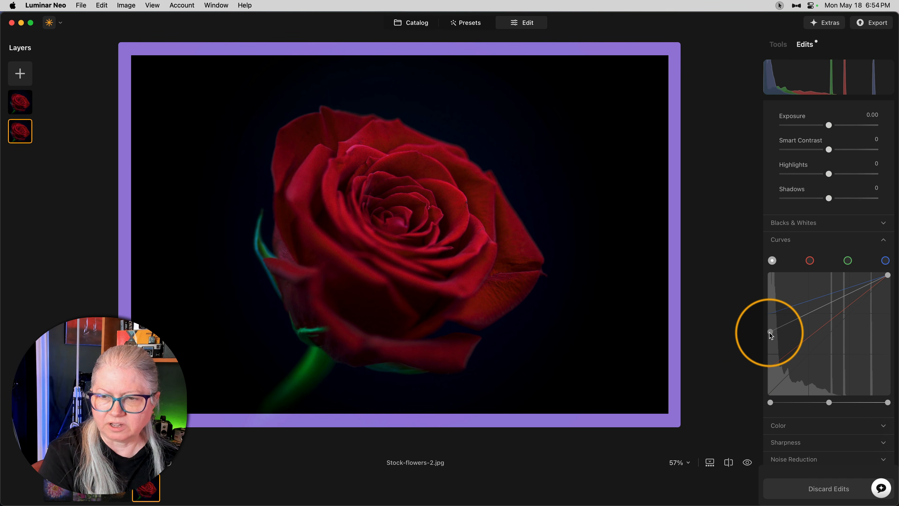
- Make the border dark red by resetting the overall and blue curves and lifting the overall curve's black point slightly
double_click(770, 331)
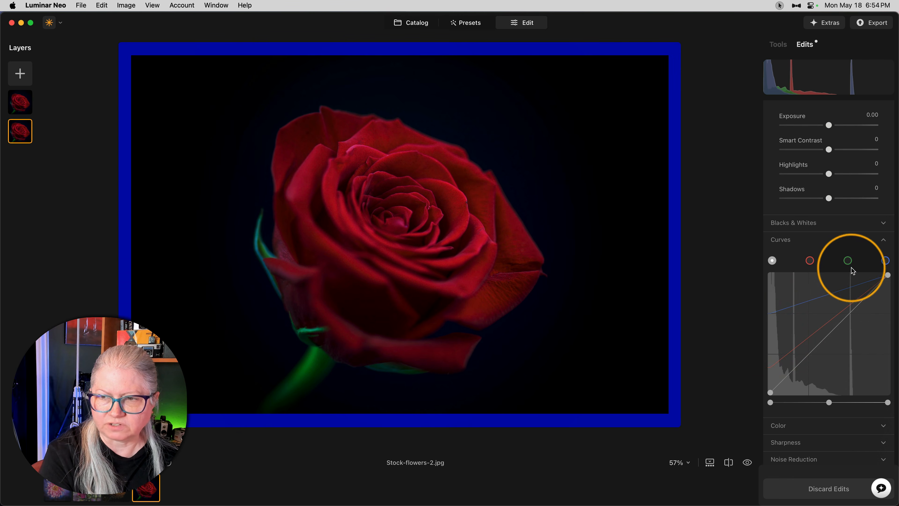
key(super+z)
drag(770, 393, 758, 389)
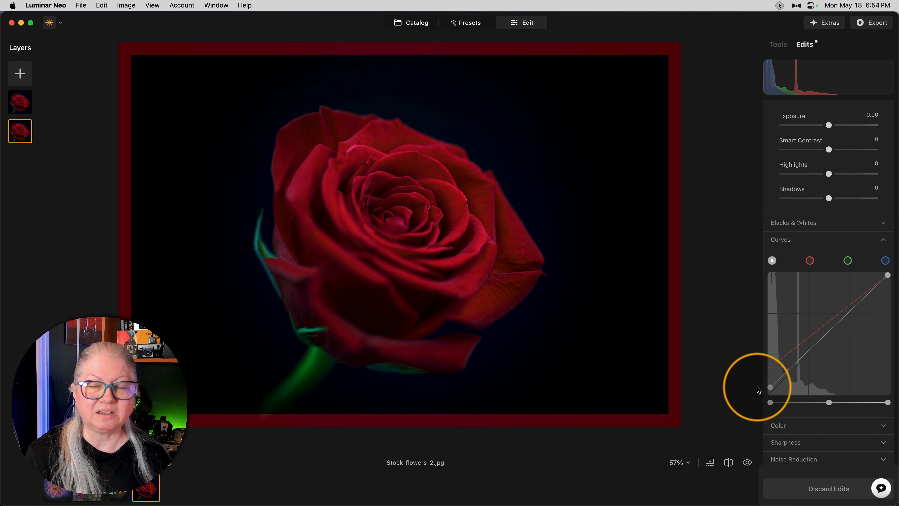